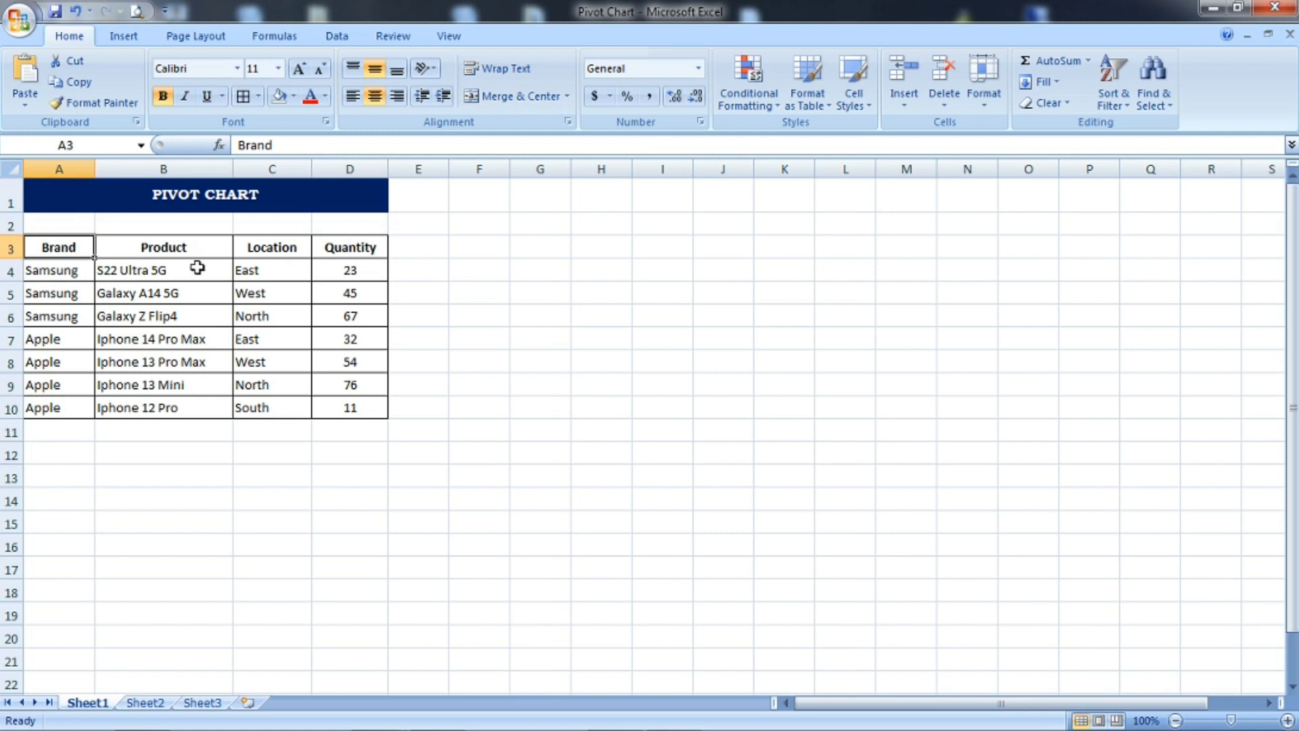
Examine the Brand, Product, Location and Quantity entries in the source table
{"action": "left_click_drag", "start_coordinate": [73, 270], "coordinate": [73, 315]}
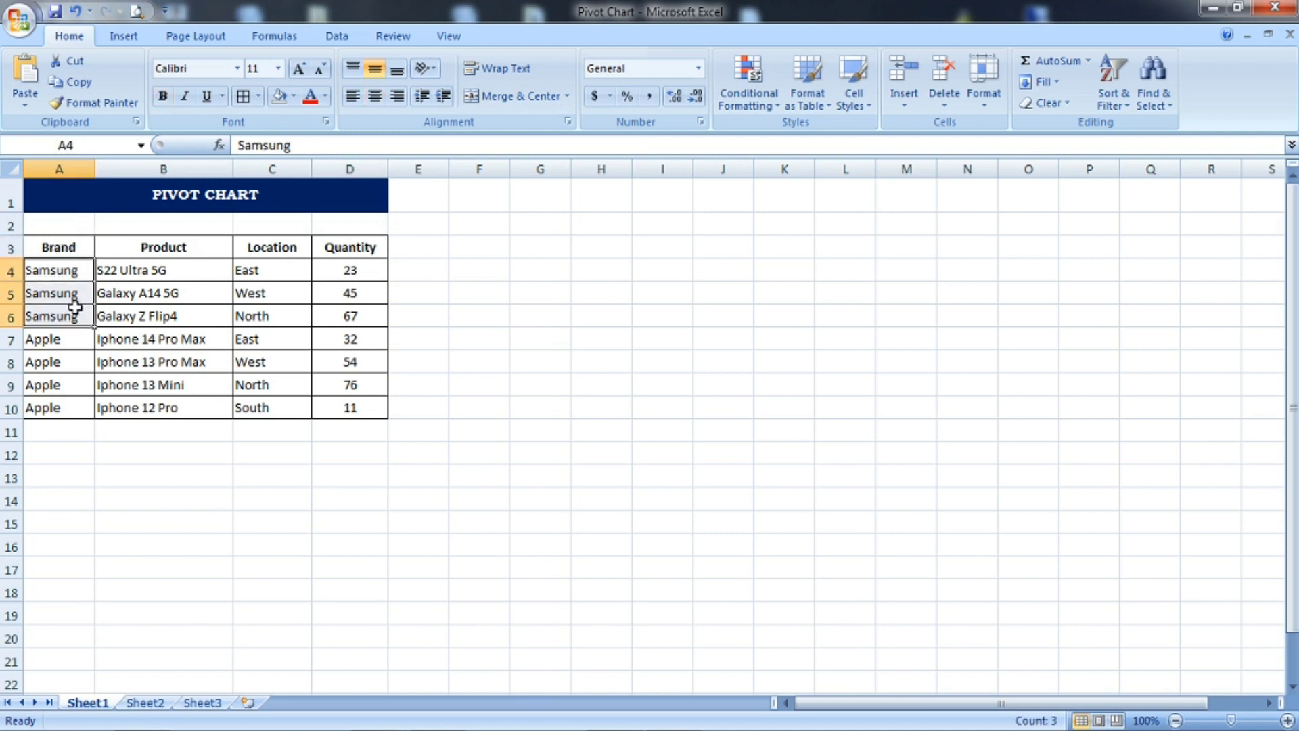
{"action": "double_click", "coordinate": [72, 345]}
{"action": "left_click", "coordinate": [161, 291]}
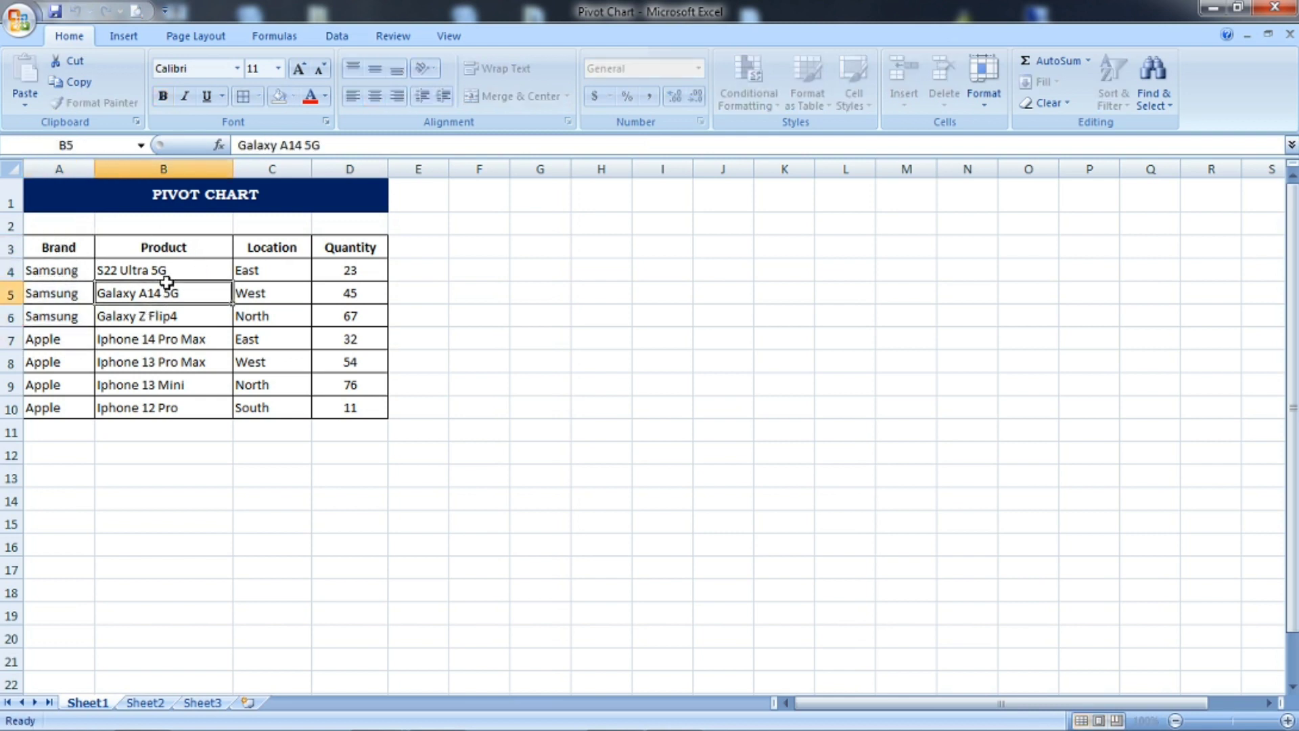
{"action": "left_click", "coordinate": [172, 317]}
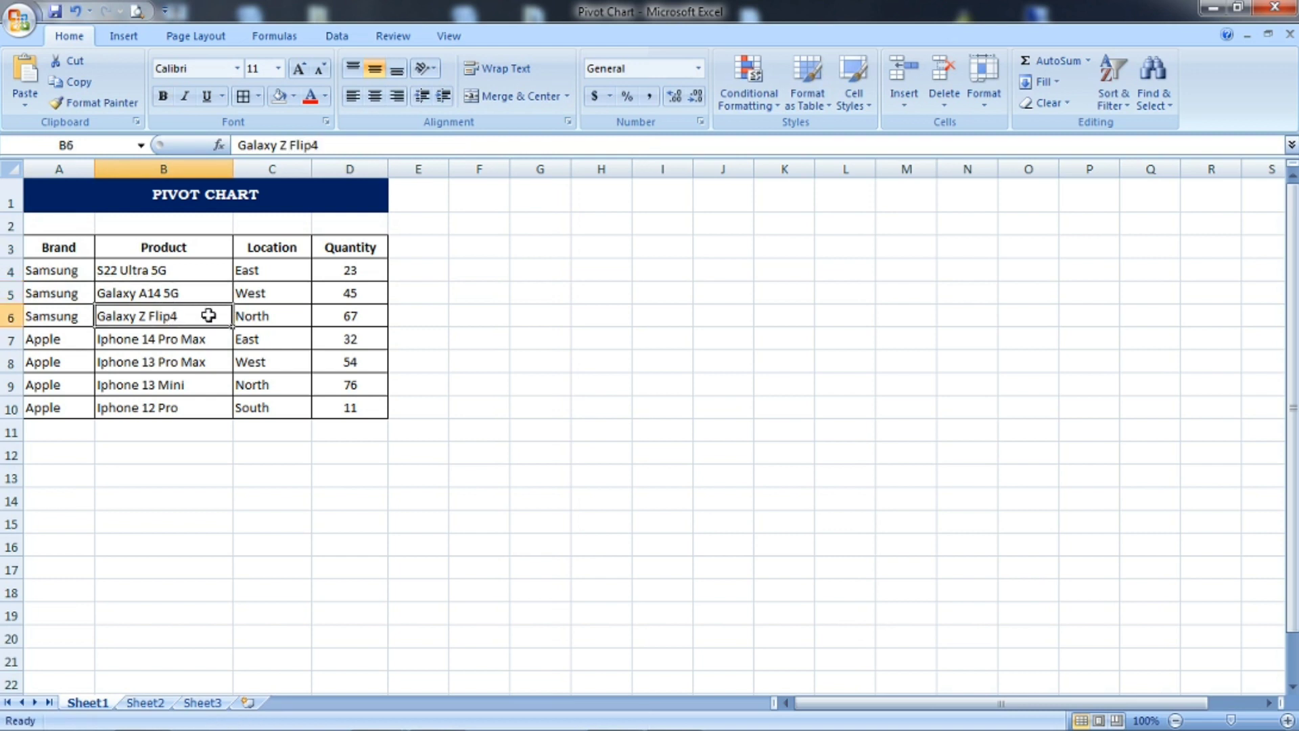
{"action": "left_click", "coordinate": [279, 330]}
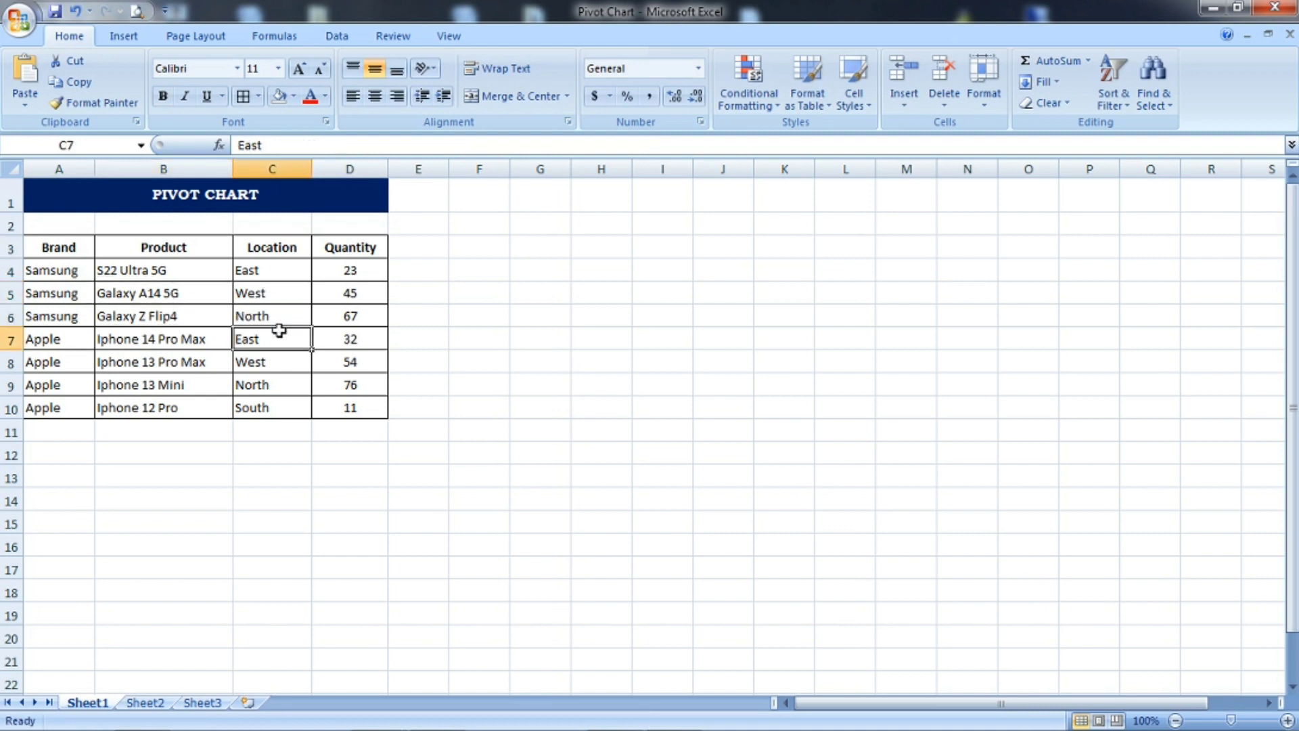
{"action": "left_click", "coordinate": [352, 337]}
{"action": "left_click", "coordinate": [352, 287]}
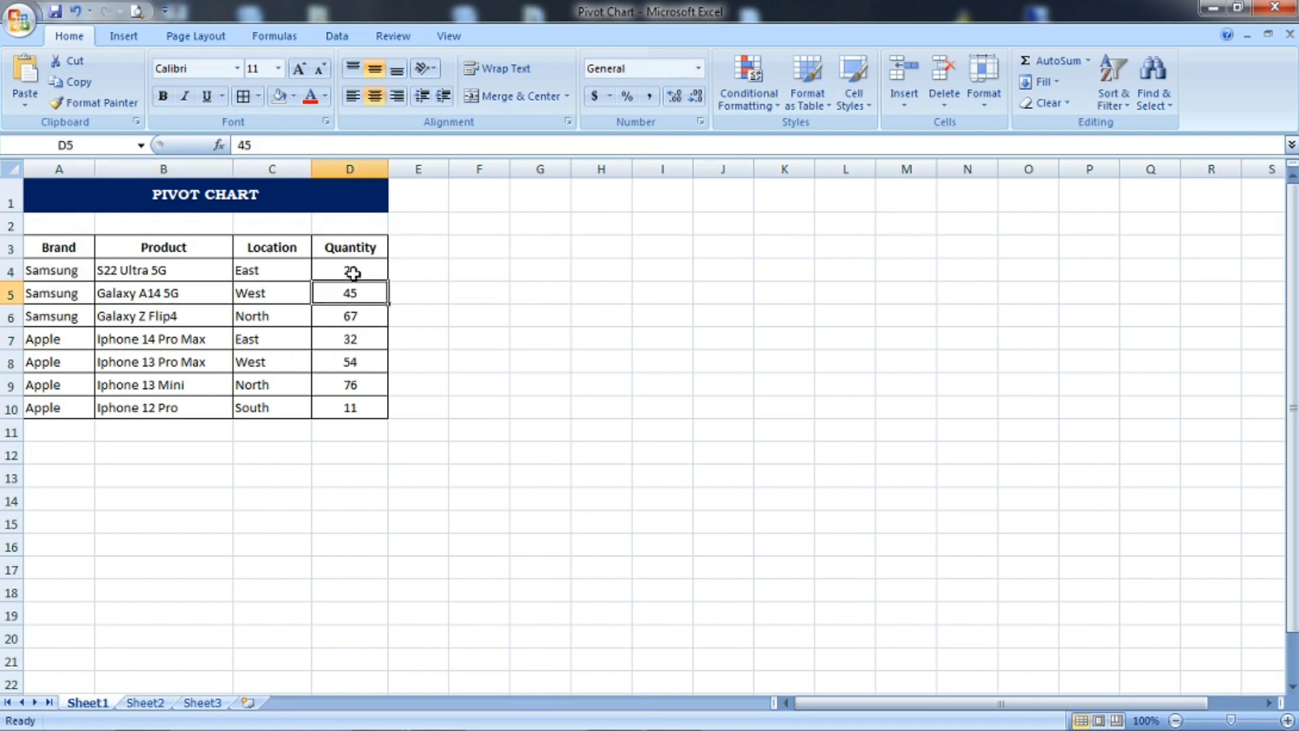
{"action": "left_click", "coordinate": [354, 273]}
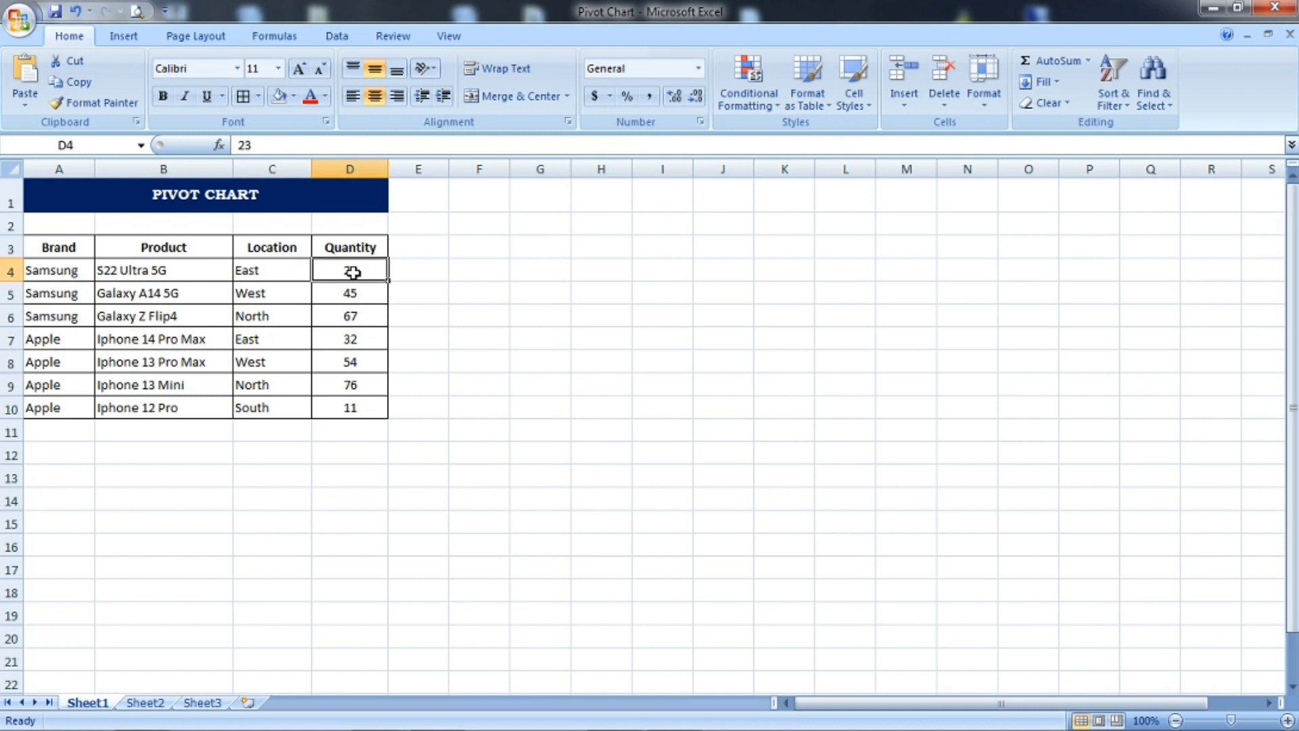
Create a PivotTable with PivotChart from the table range Sheet1!$A$3:$D$10 on a new worksheet
{"action": "left_click", "coordinate": [222, 286]}
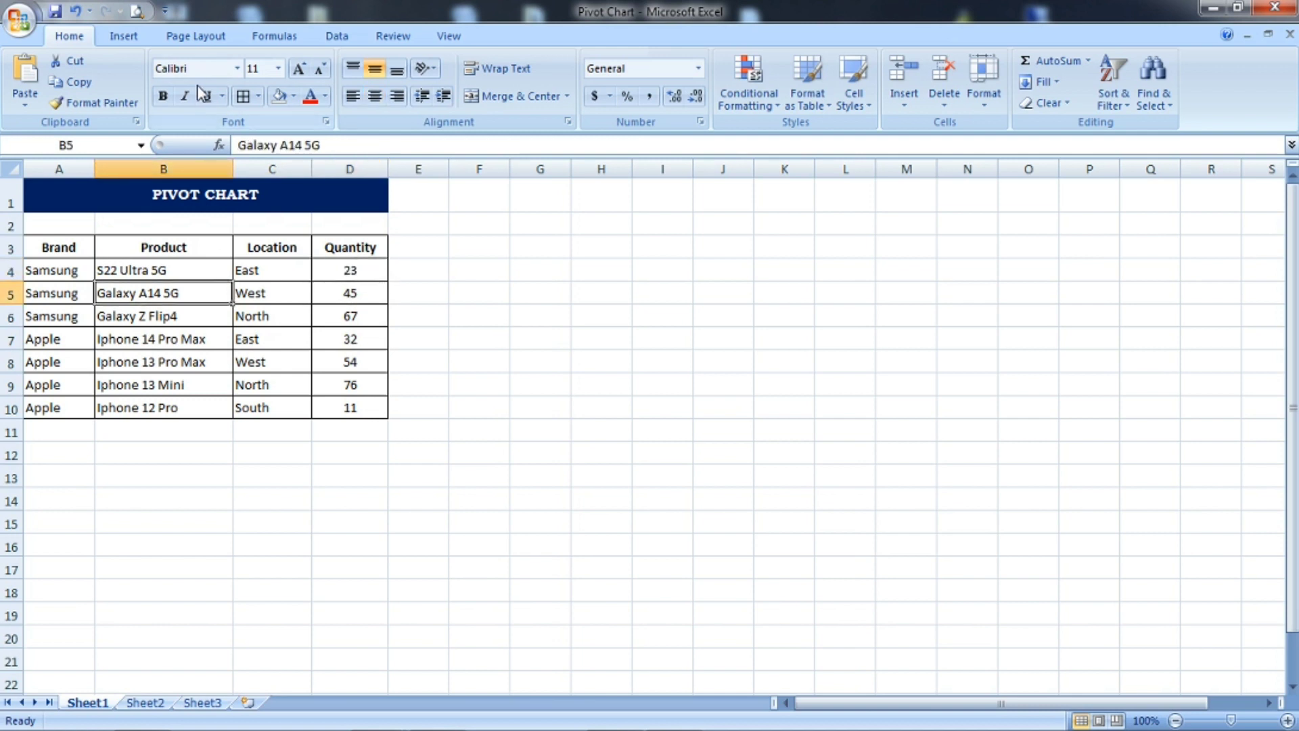
{"action": "left_click", "coordinate": [122, 39]}
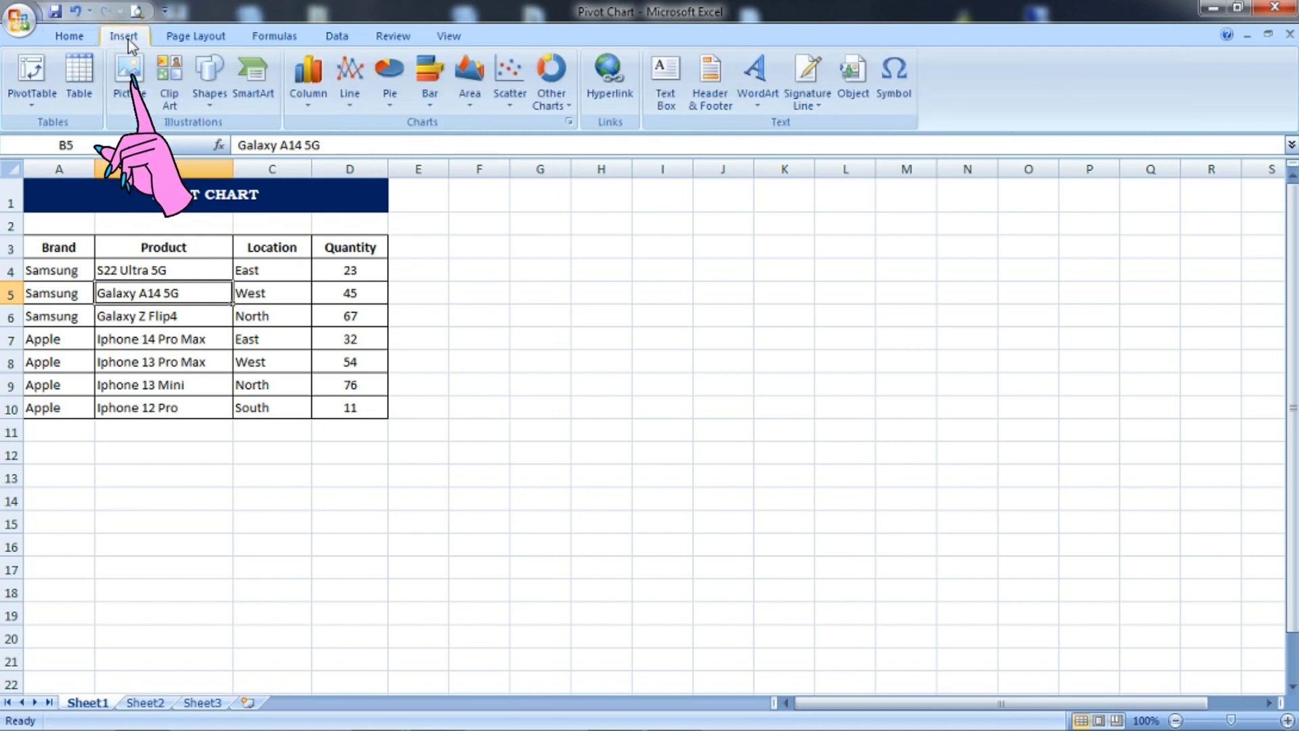
{"action": "left_click", "coordinate": [34, 100]}
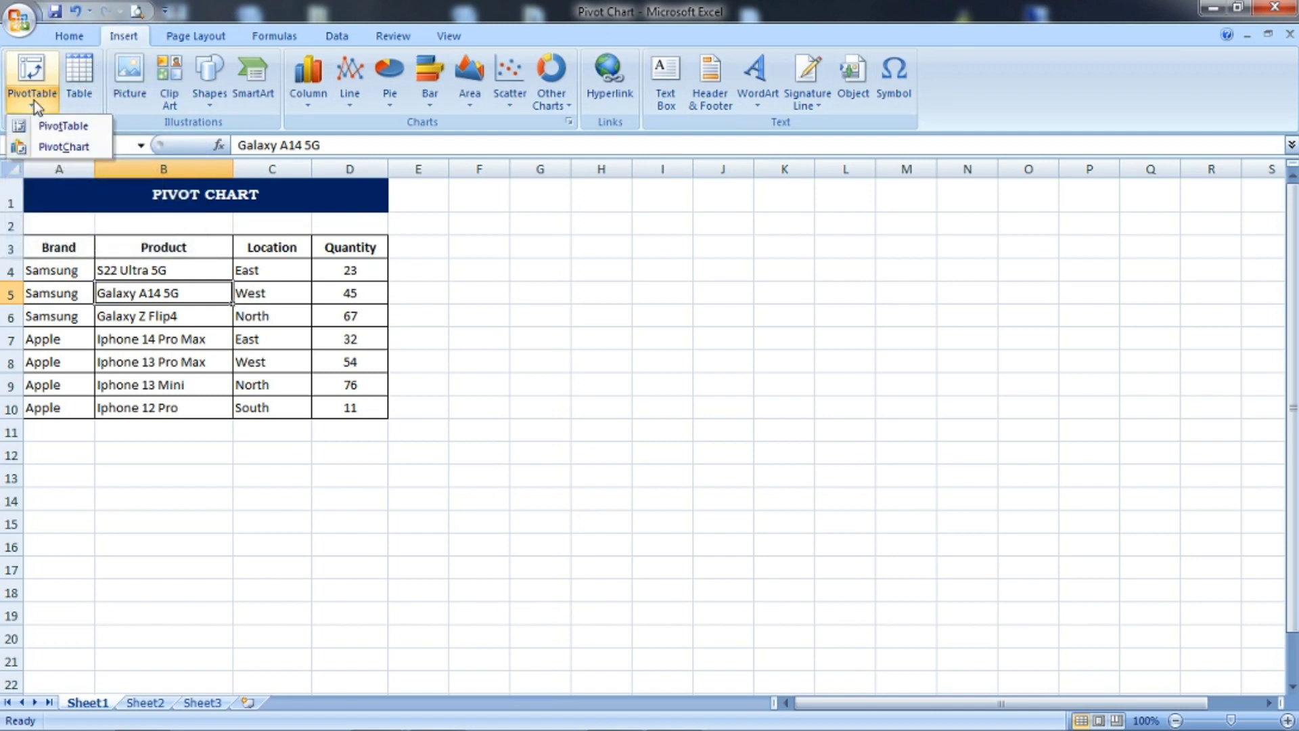
{"action": "left_click", "coordinate": [67, 147]}
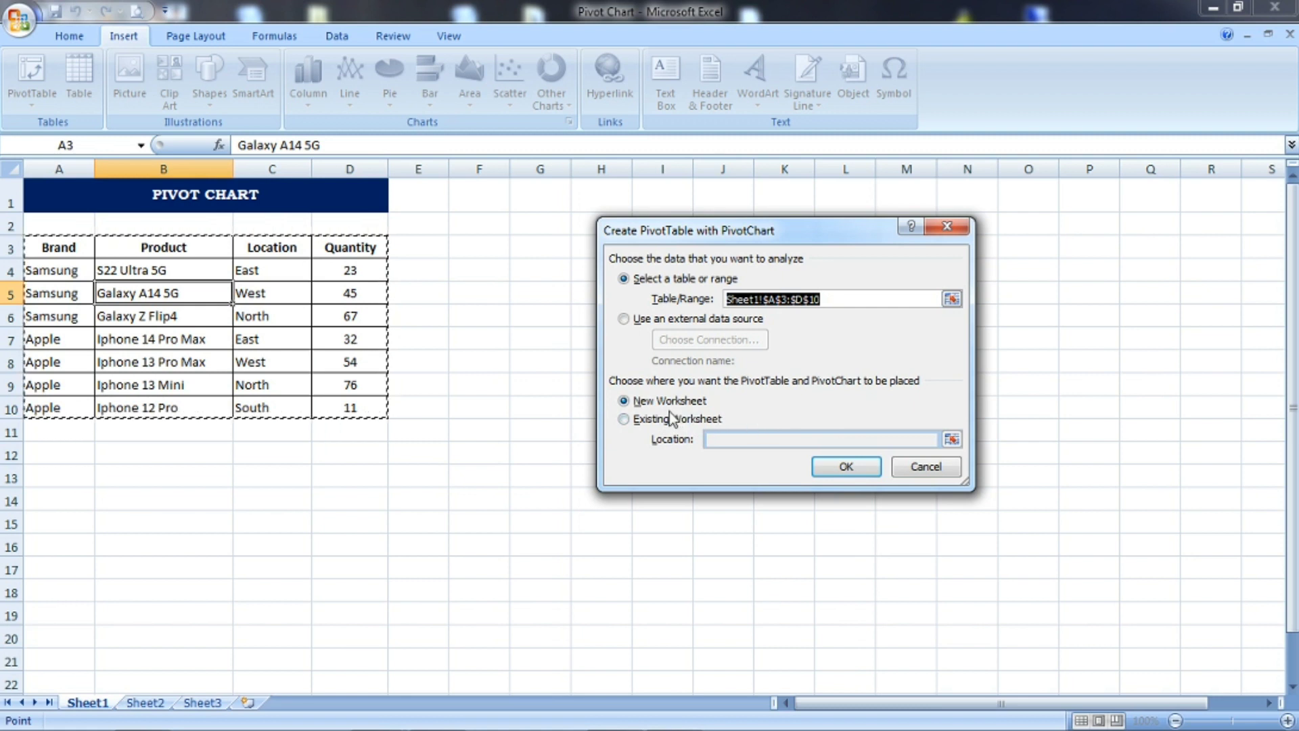
{"action": "left_click", "coordinate": [846, 468]}
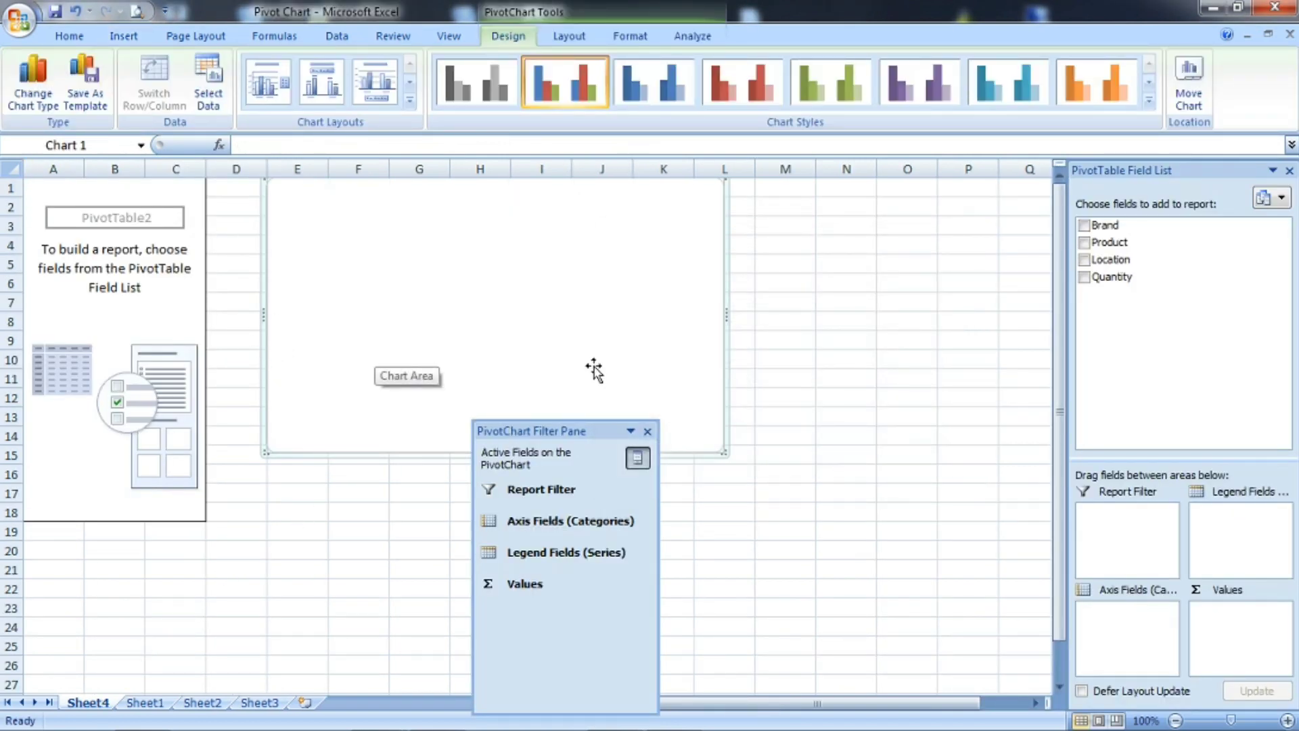
Close the PivotChart Filter Pane and add Location as the axis field and Quantity as the summed value
{"action": "left_click", "coordinate": [647, 430]}
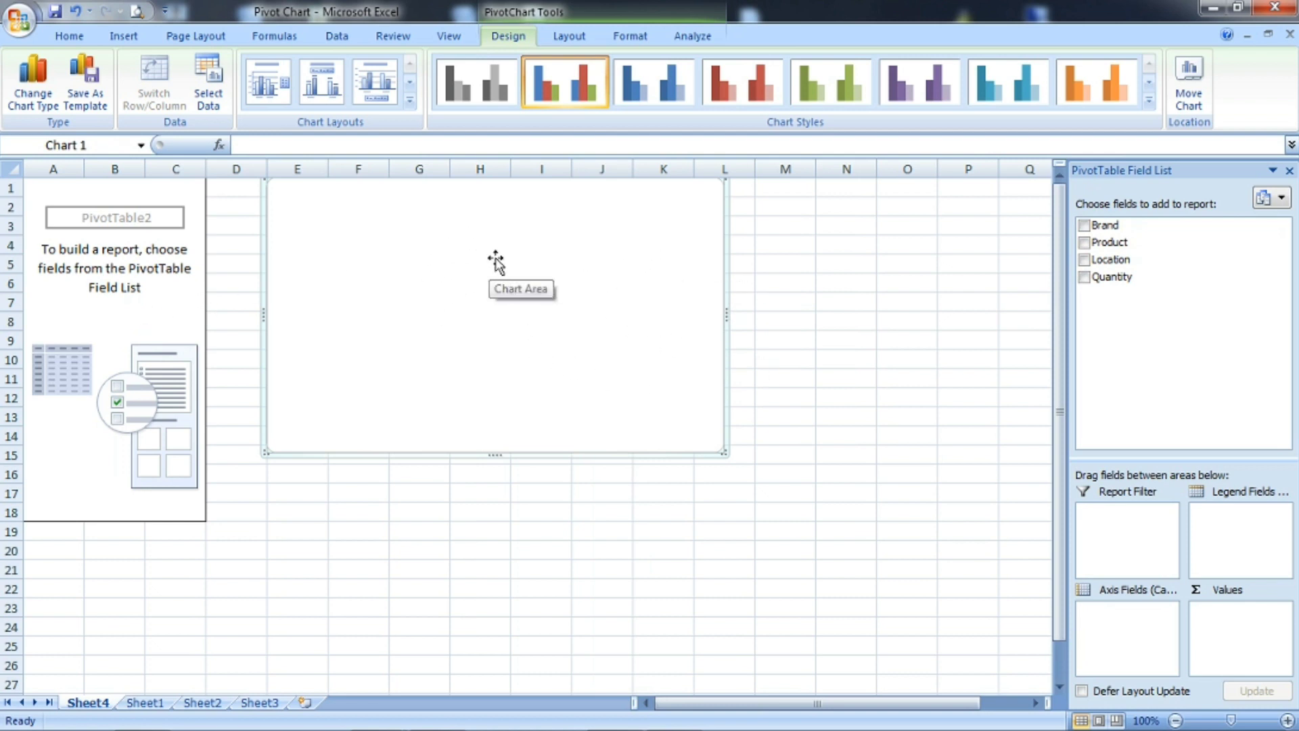
{"action": "left_click", "coordinate": [1084, 260]}
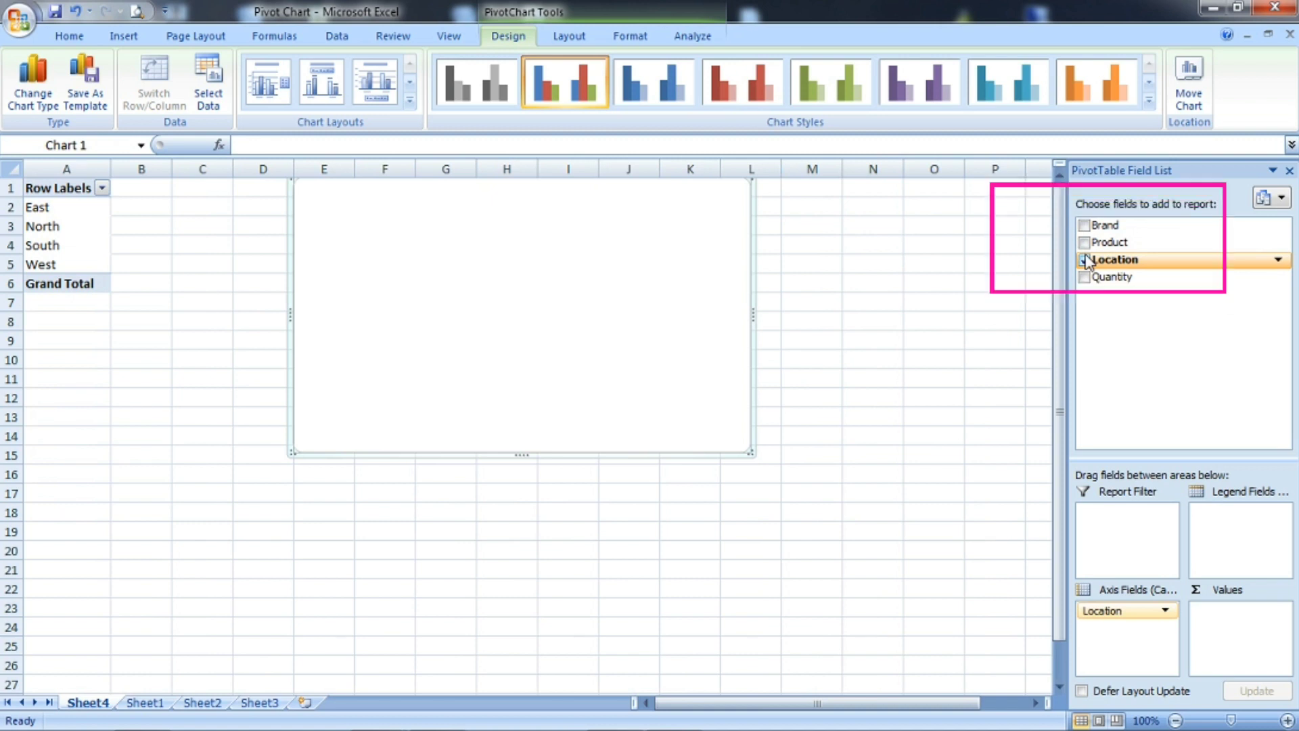
{"action": "left_click", "coordinate": [1084, 277]}
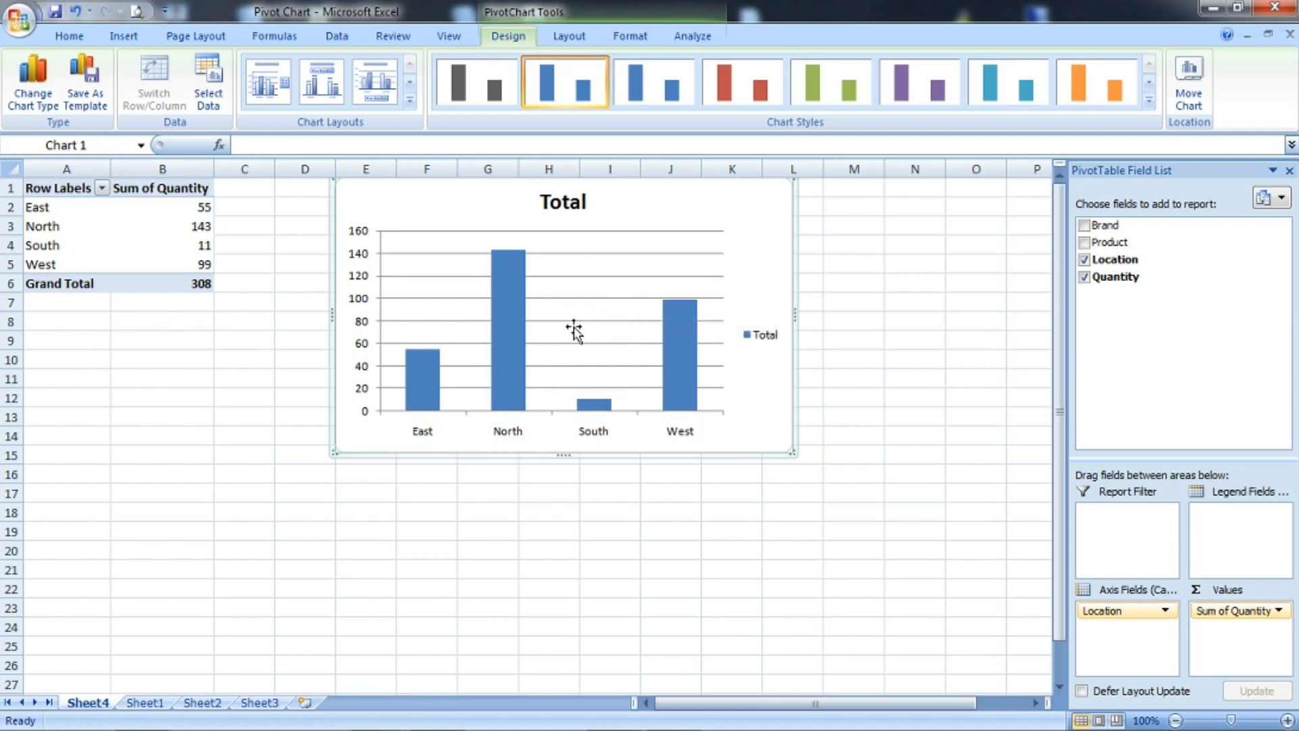
Change the pivot chart's title to "Comparison Chart"
{"action": "left_click", "coordinate": [574, 202]}
{"action": "left_click_drag", "start_coordinate": [583, 202], "coordinate": [543, 201]}
{"action": "type", "text": "Co"}
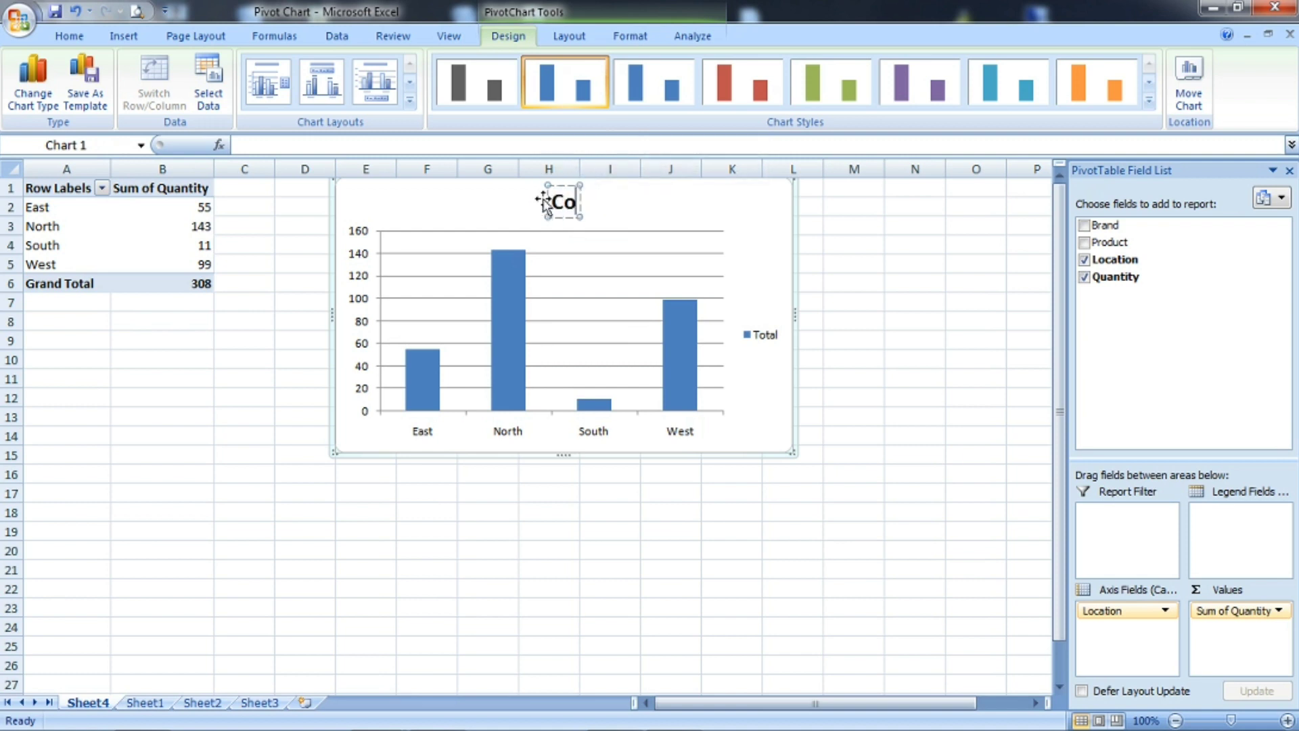
{"action": "type", "text": "mpari"}
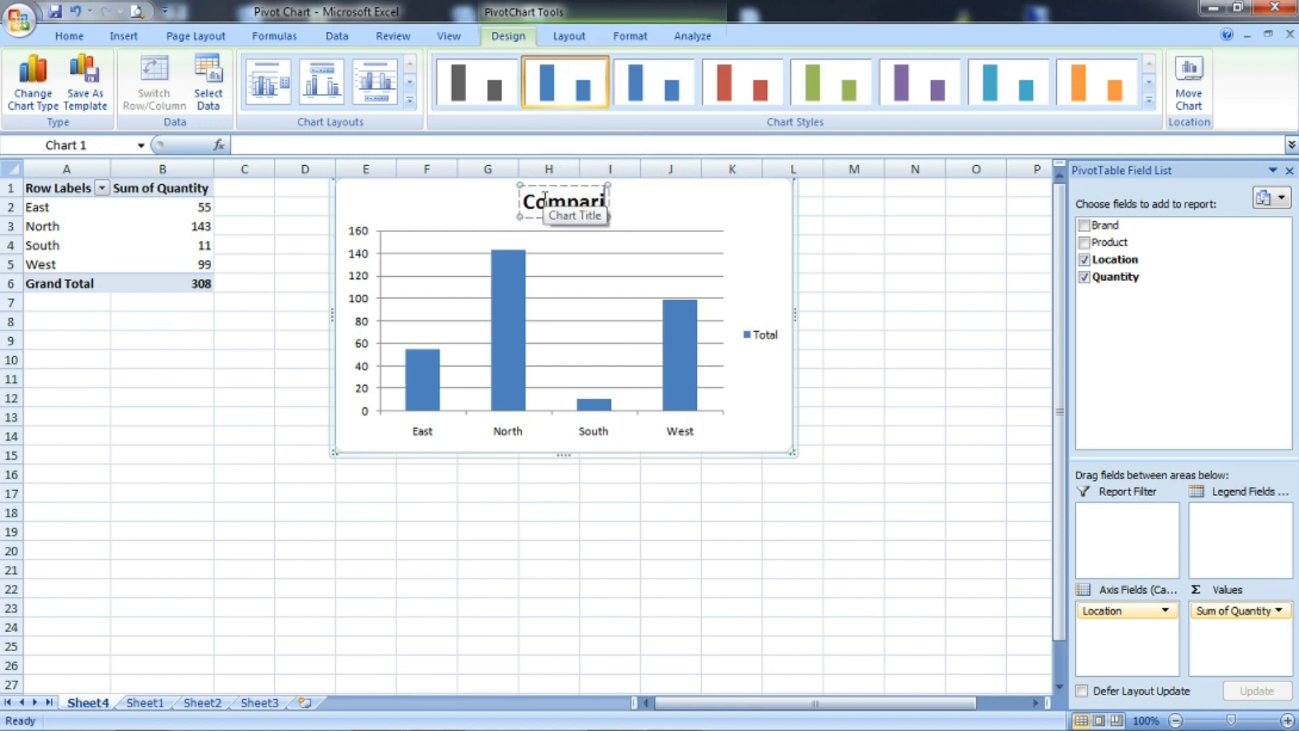
{"action": "type", "text": "son Chart"}
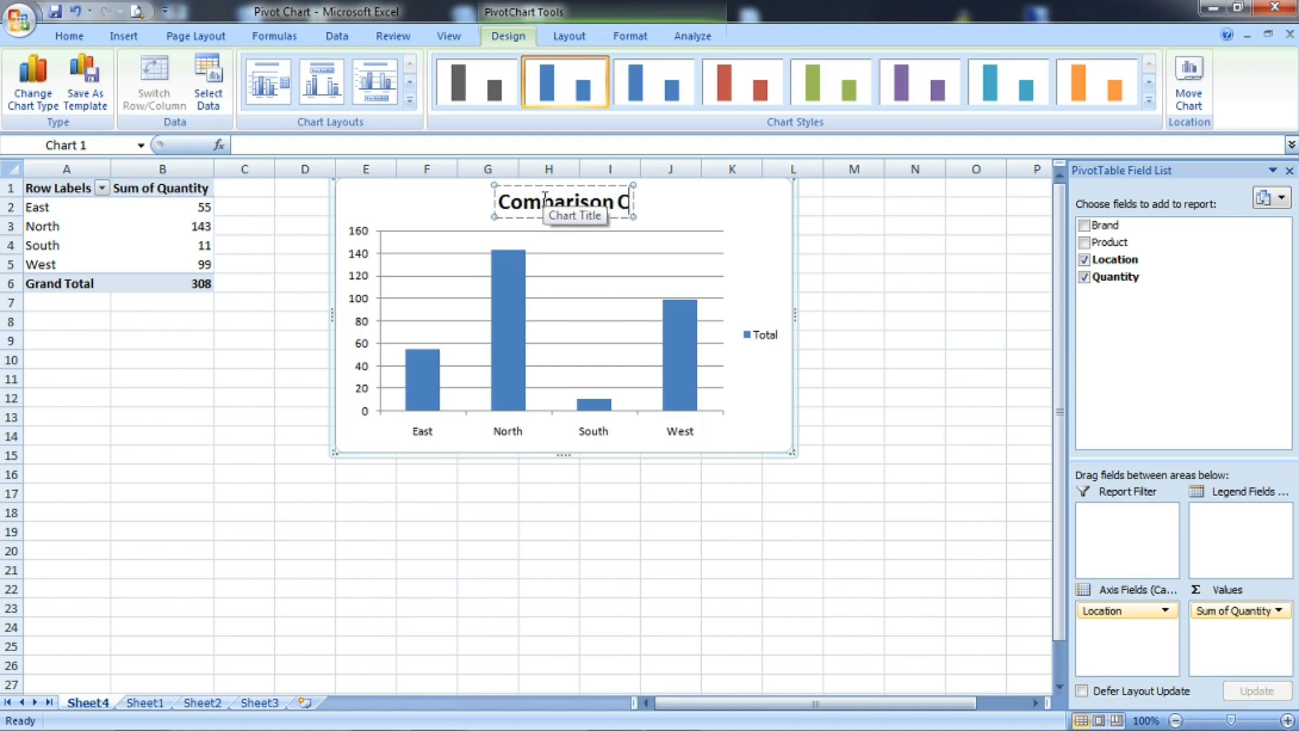
{"action": "left_click", "coordinate": [701, 216]}
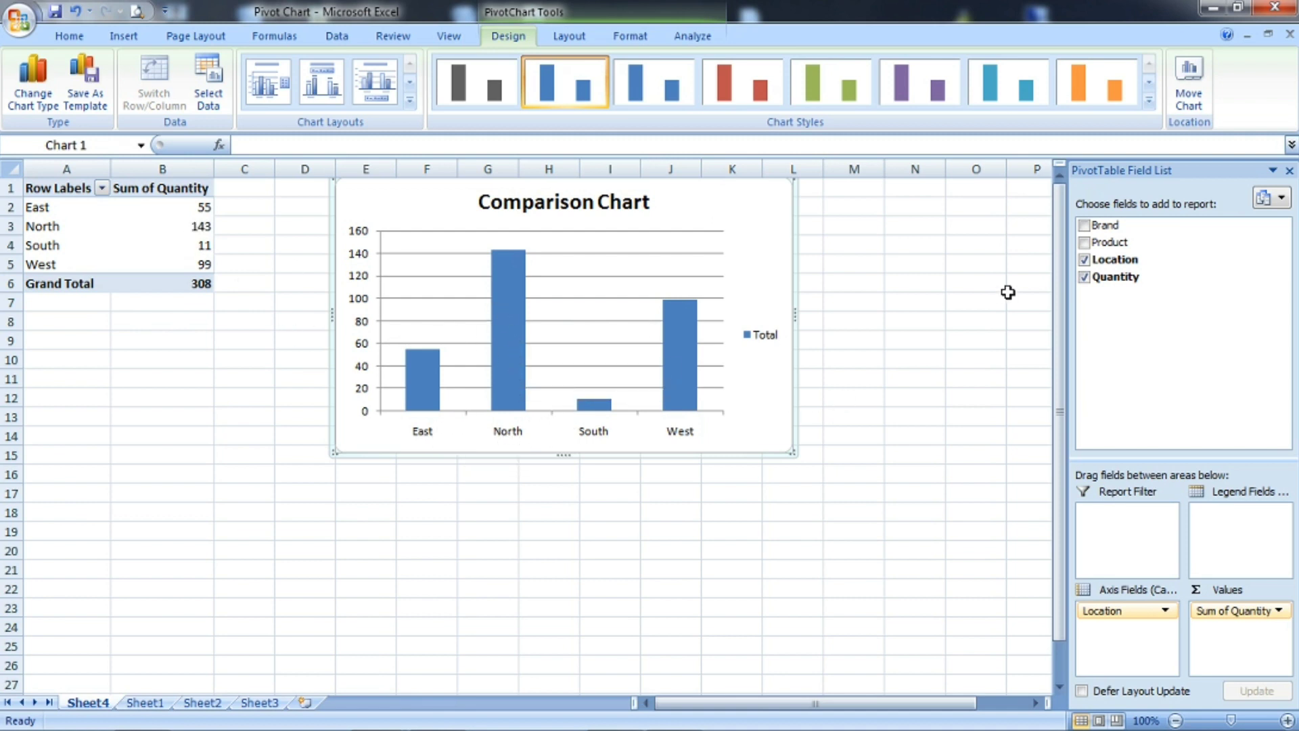
Add the Product field to the chart's axis categories beneath Location
{"action": "left_click", "coordinate": [1085, 243]}
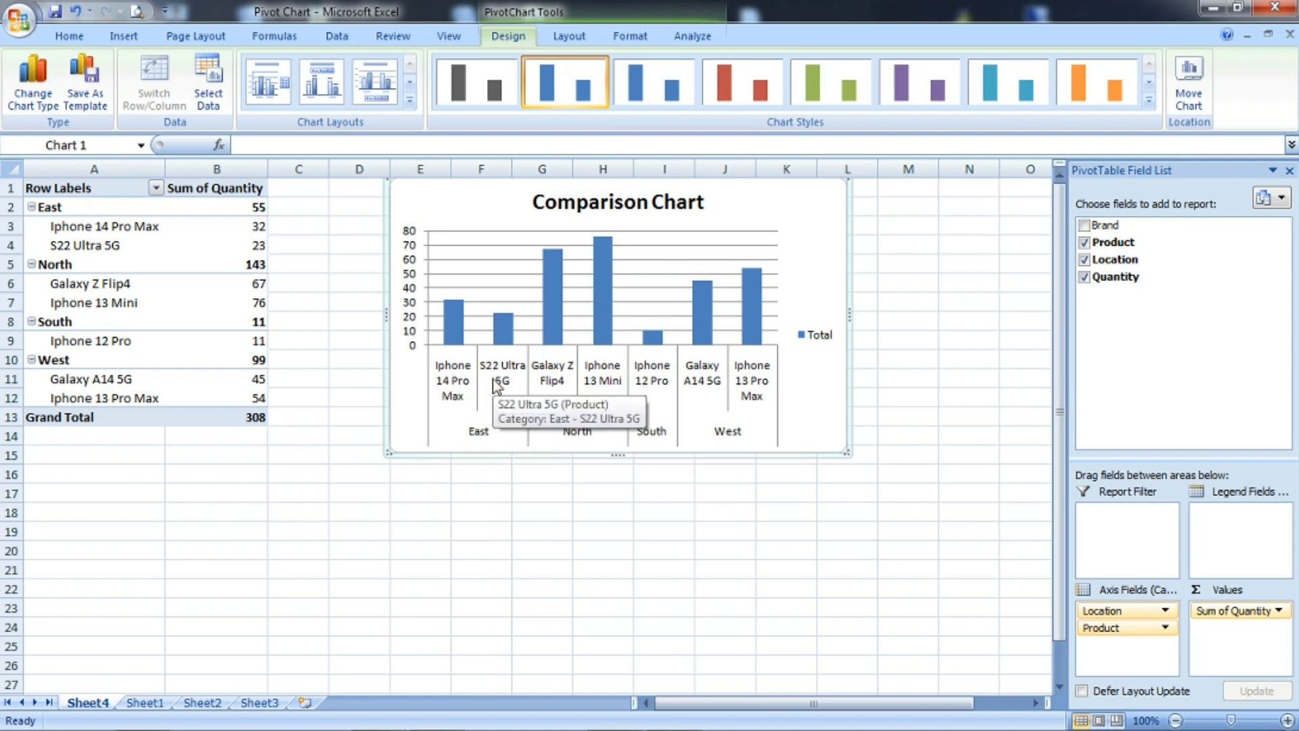
{"action": "mouse_move", "coordinate": [455, 320]}
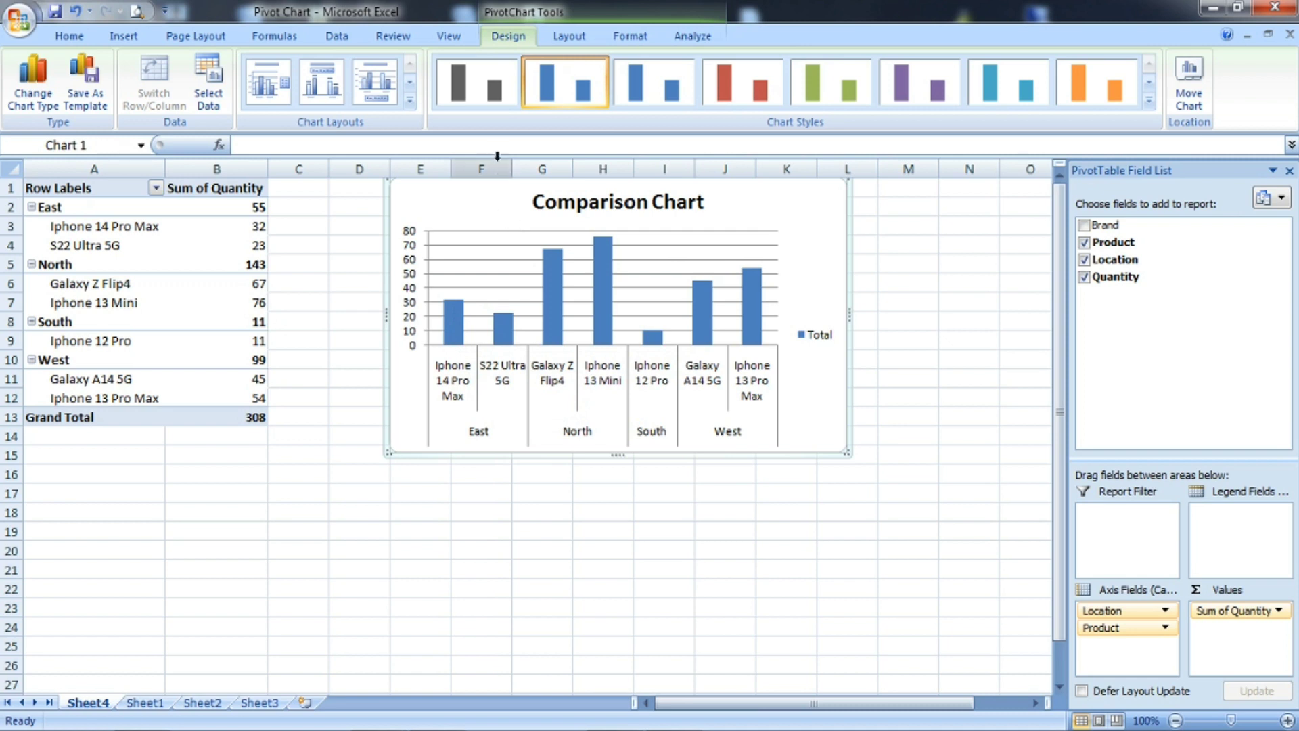
Try data labels on the chart's columns in the Center and Inside End positions
{"action": "left_click", "coordinate": [567, 37]}
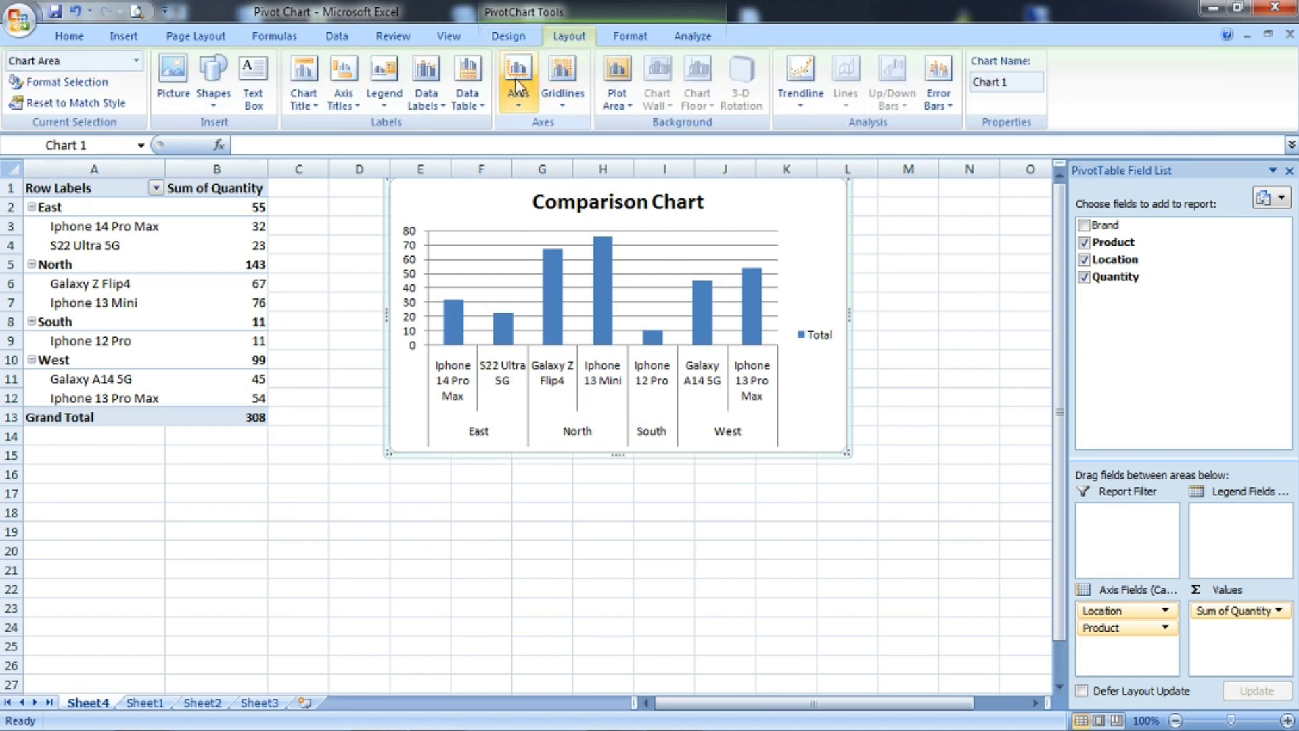
{"action": "left_click", "coordinate": [426, 102]}
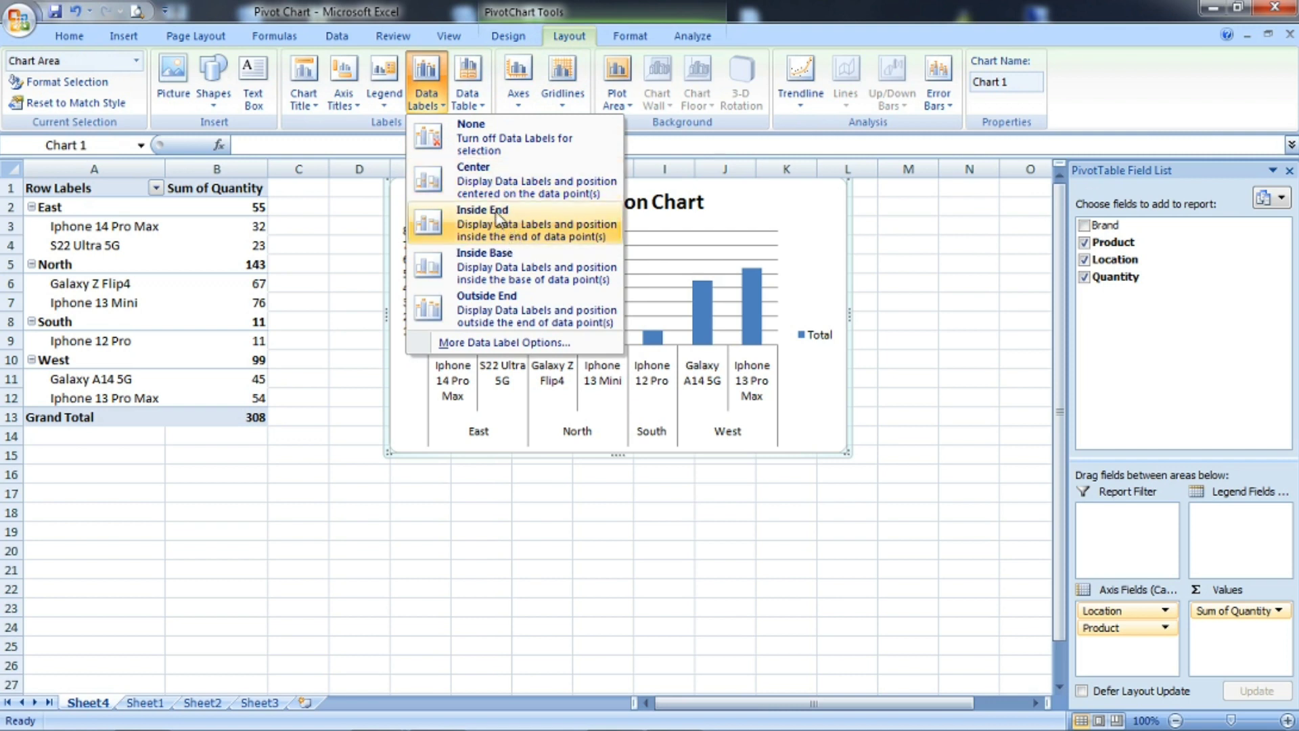
{"action": "left_click", "coordinate": [433, 179]}
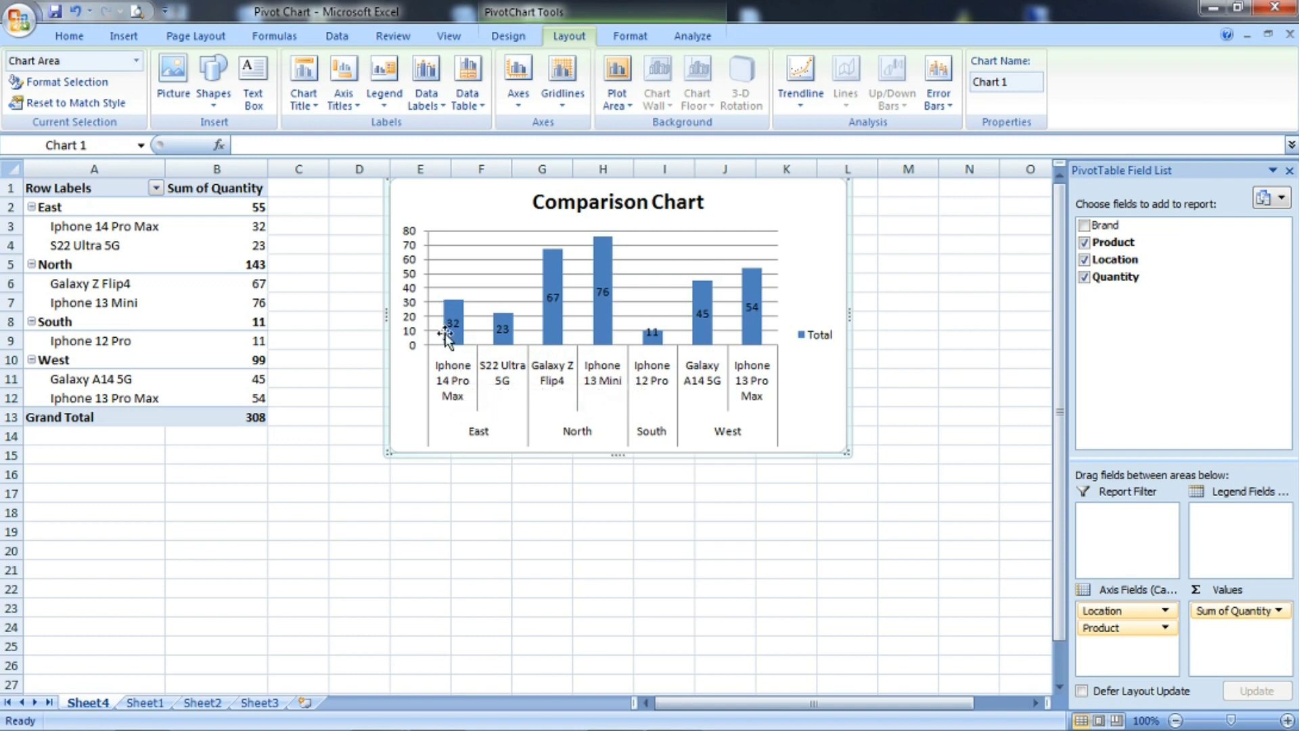
{"action": "left_click", "coordinate": [424, 100]}
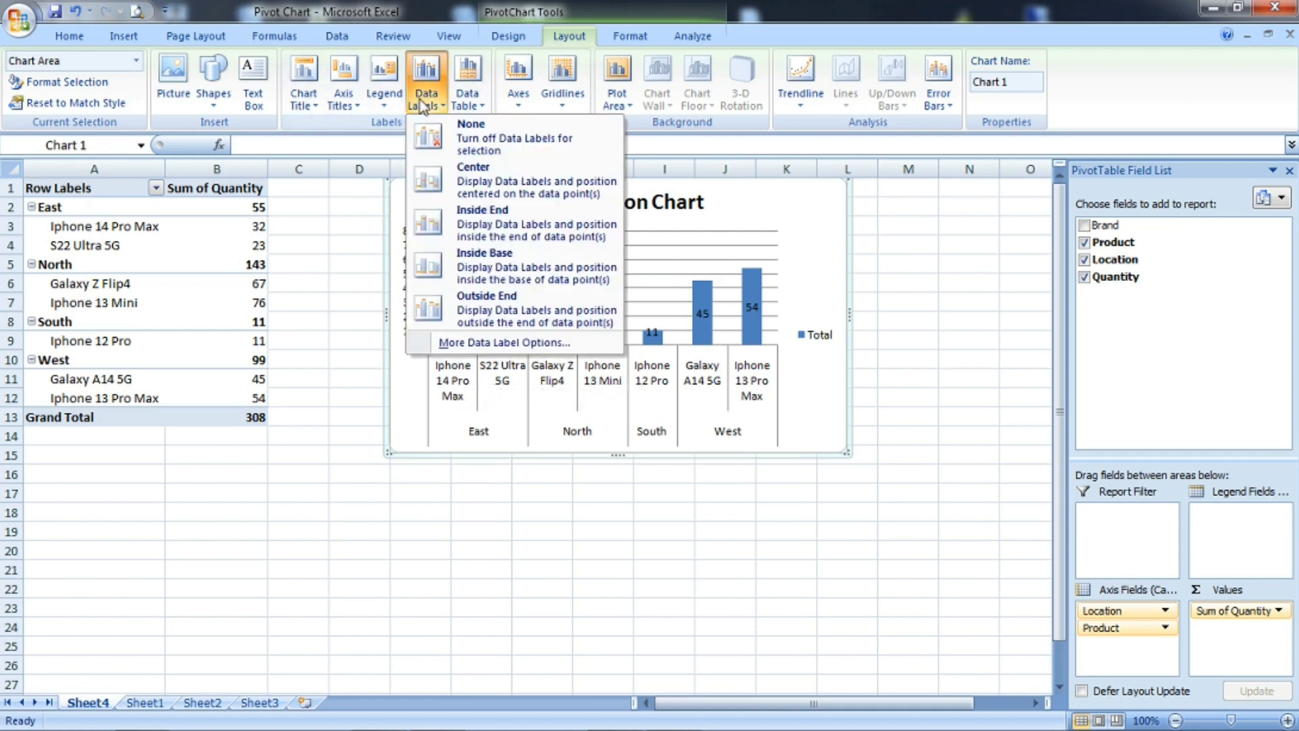
{"action": "left_click", "coordinate": [479, 220]}
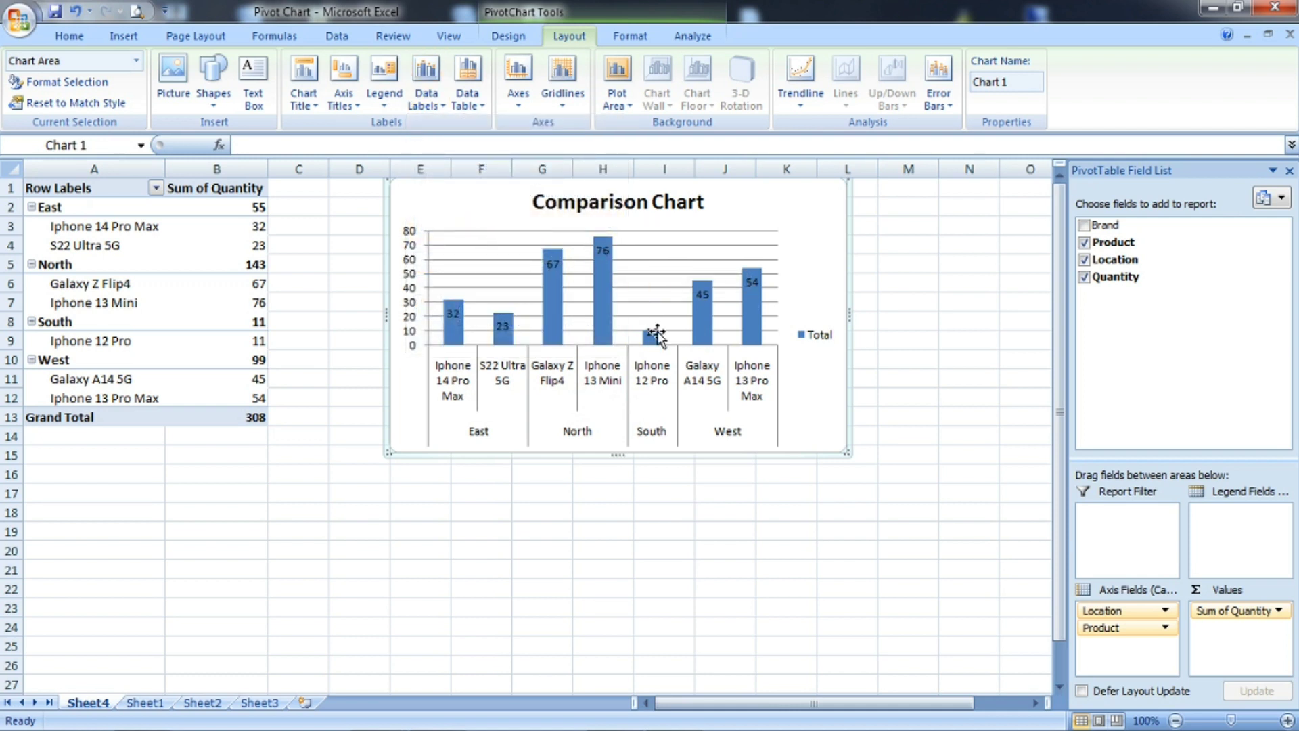
Position the data labels at the Outside End of the chart's columns
{"action": "left_click", "coordinate": [412, 101]}
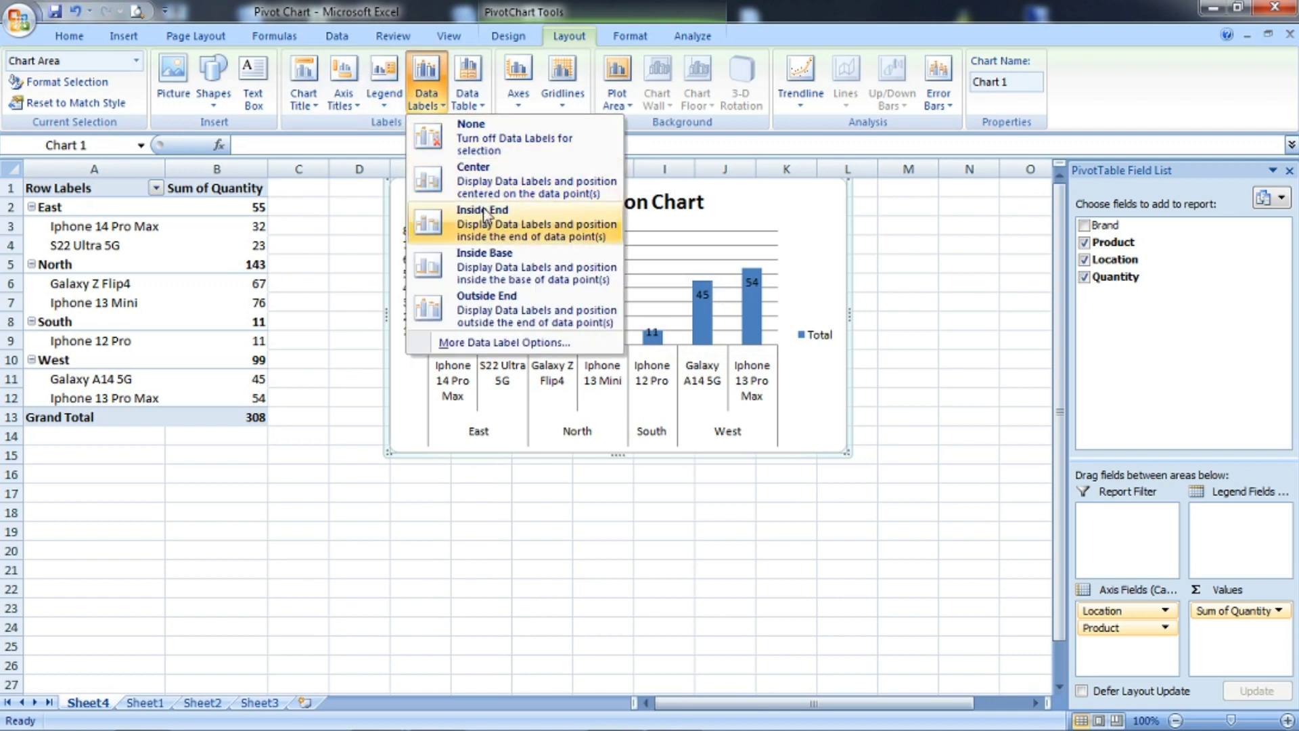
{"action": "left_click", "coordinate": [512, 317]}
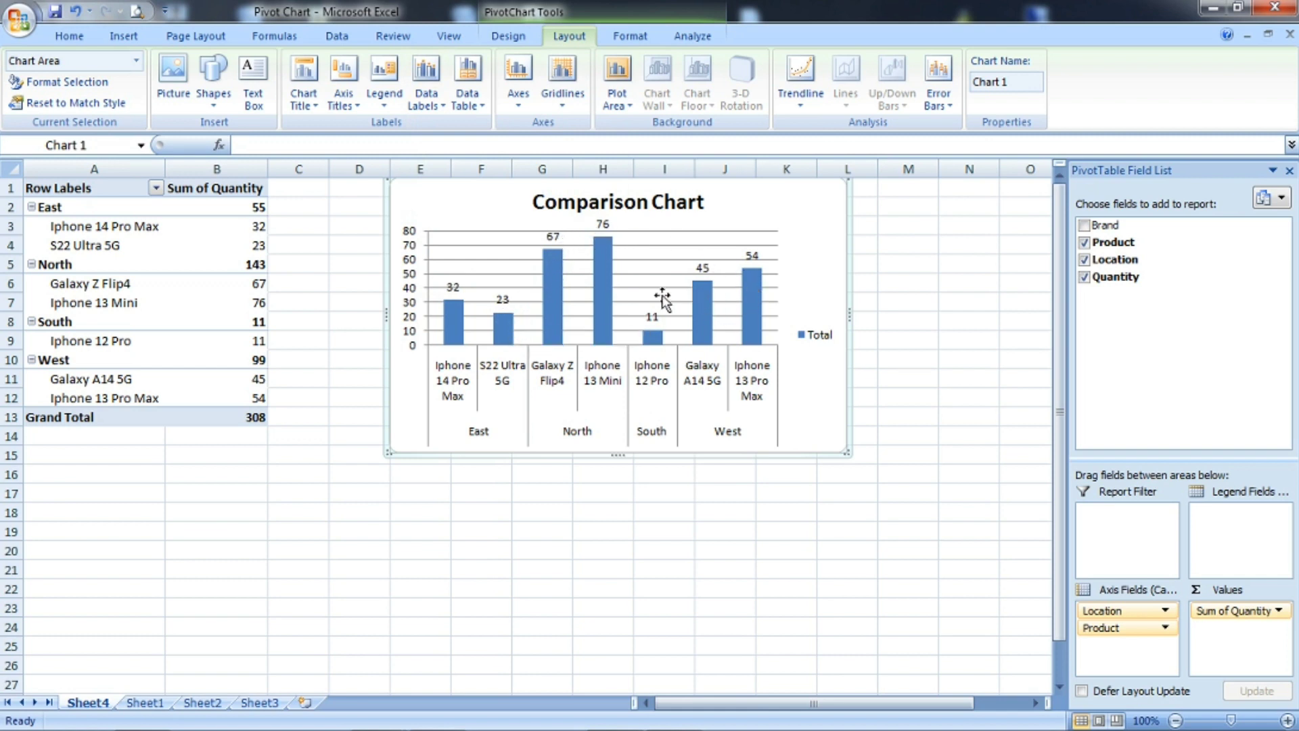
{"action": "left_click", "coordinate": [427, 102]}
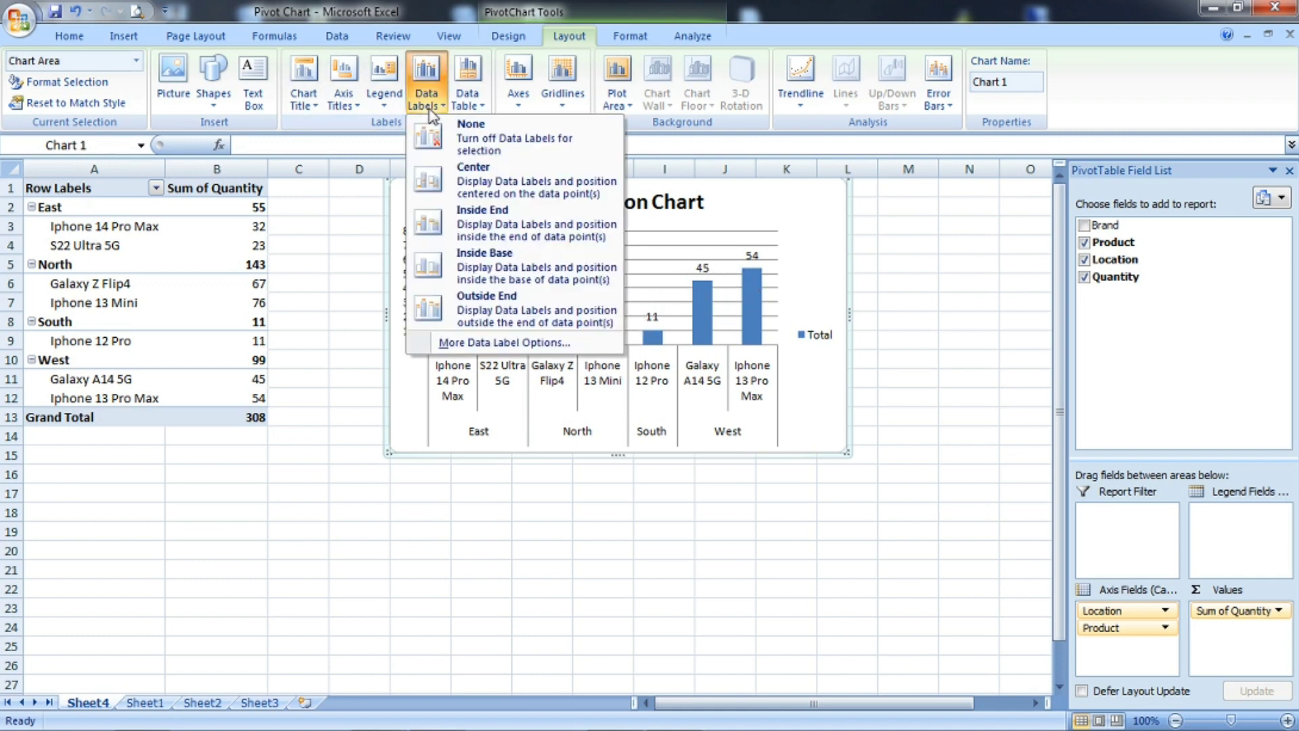
{"action": "left_click", "coordinate": [789, 313]}
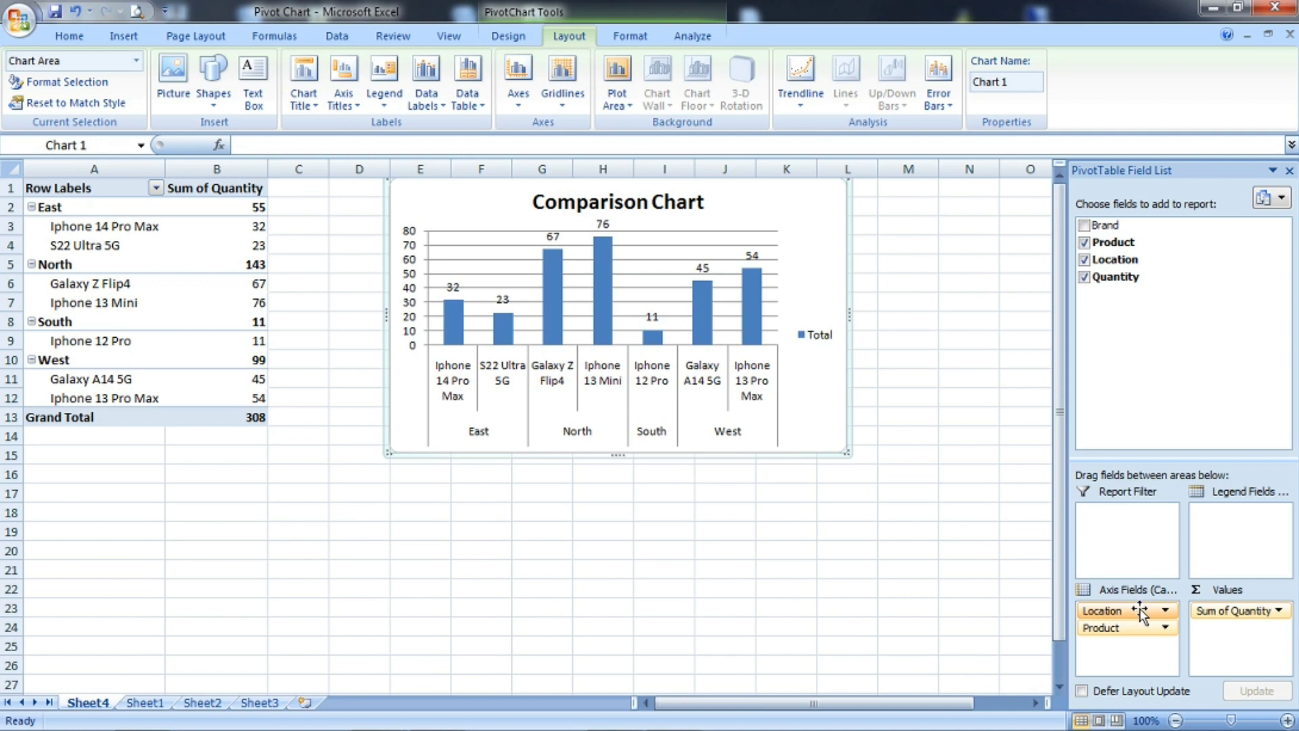
Replace the Location and Product axis fields with the Brand field
{"action": "left_click_drag", "start_coordinate": [1141, 611], "coordinate": [1162, 373]}
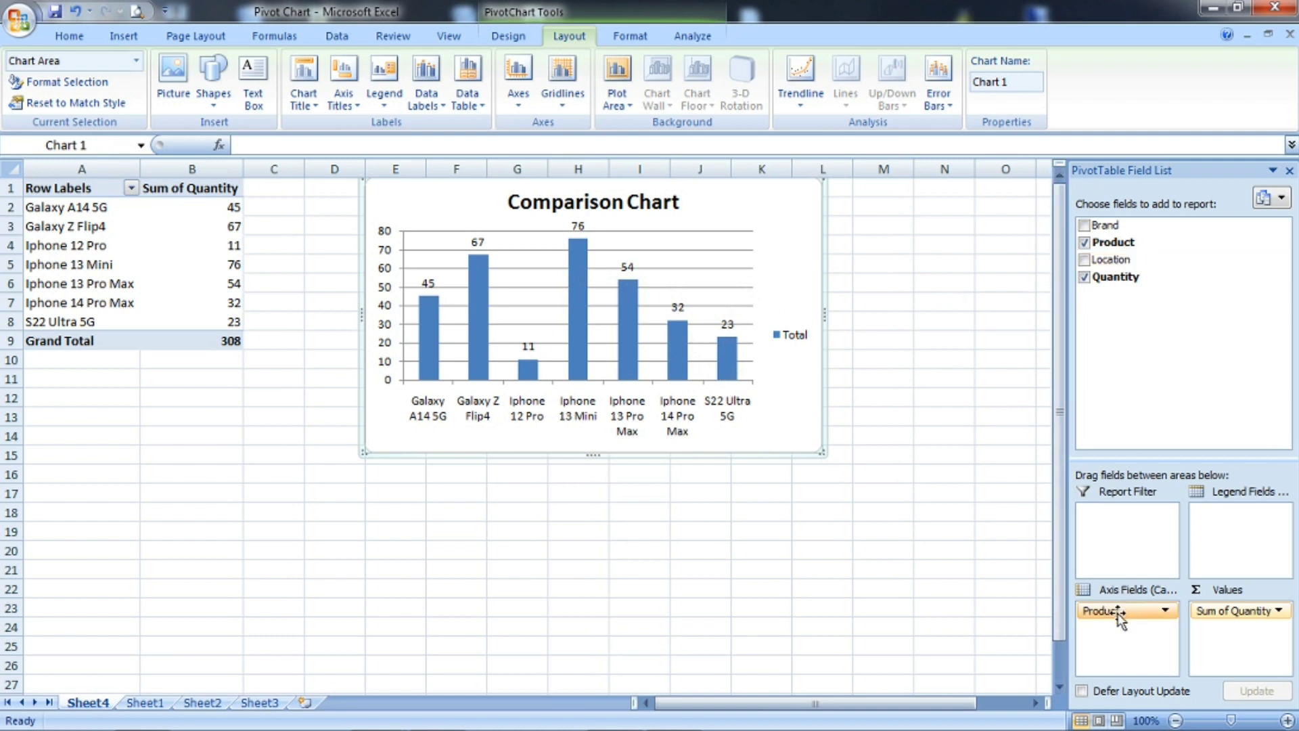
{"action": "left_click_drag", "start_coordinate": [1118, 617], "coordinate": [1143, 425]}
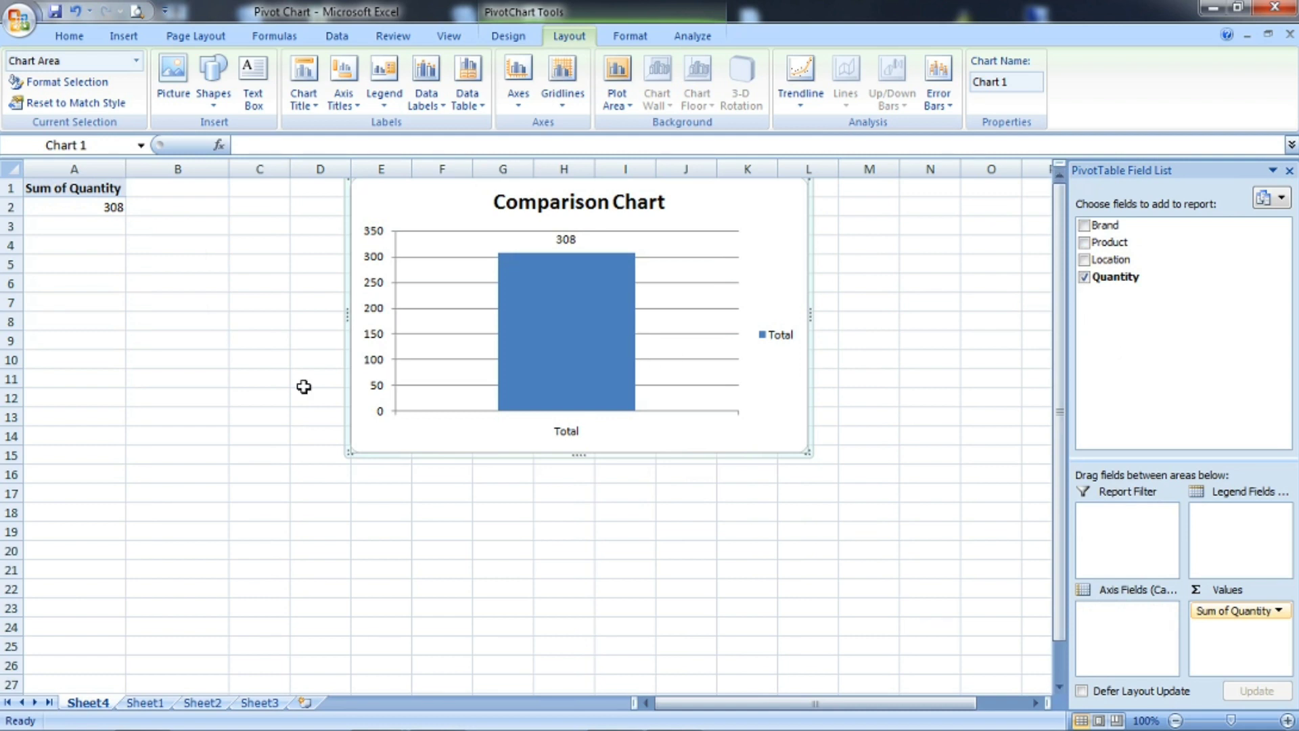
{"action": "left_click", "coordinate": [1088, 228]}
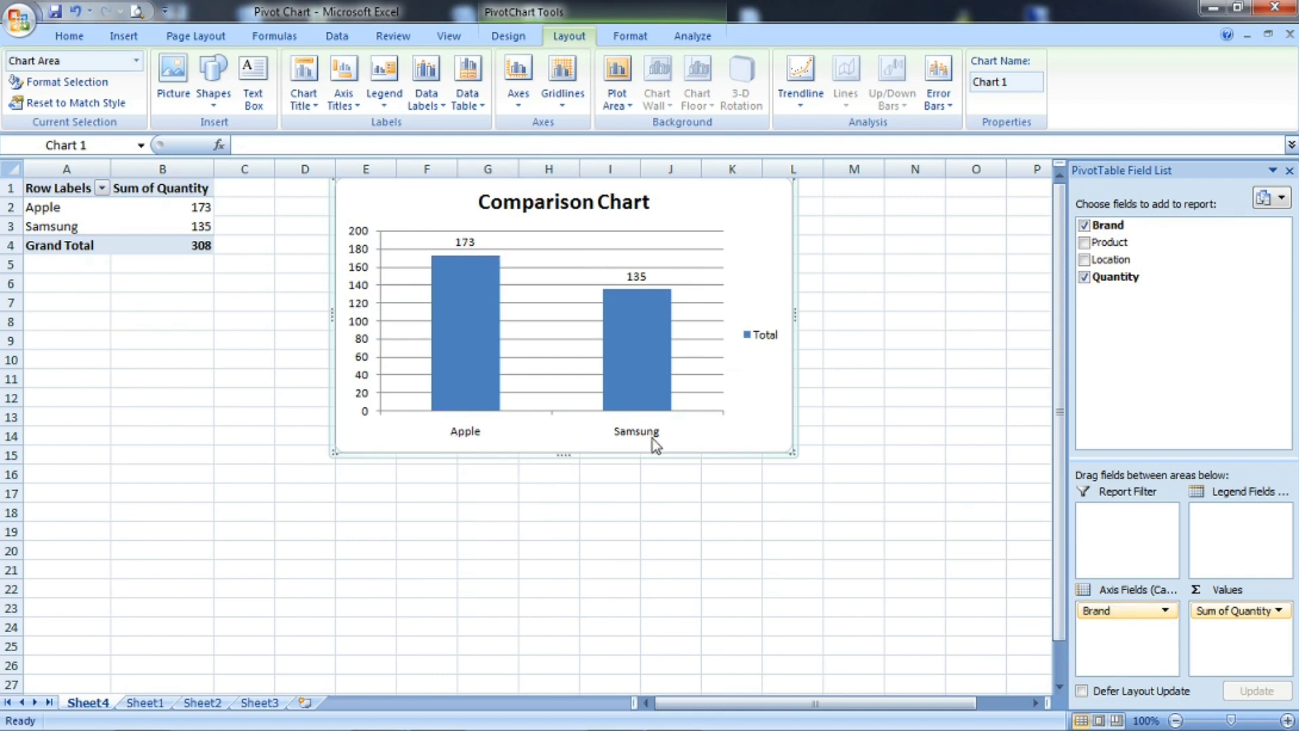
Replace the Brand axis field with Product, and deselect the pivot chart
{"action": "left_click", "coordinate": [1085, 243]}
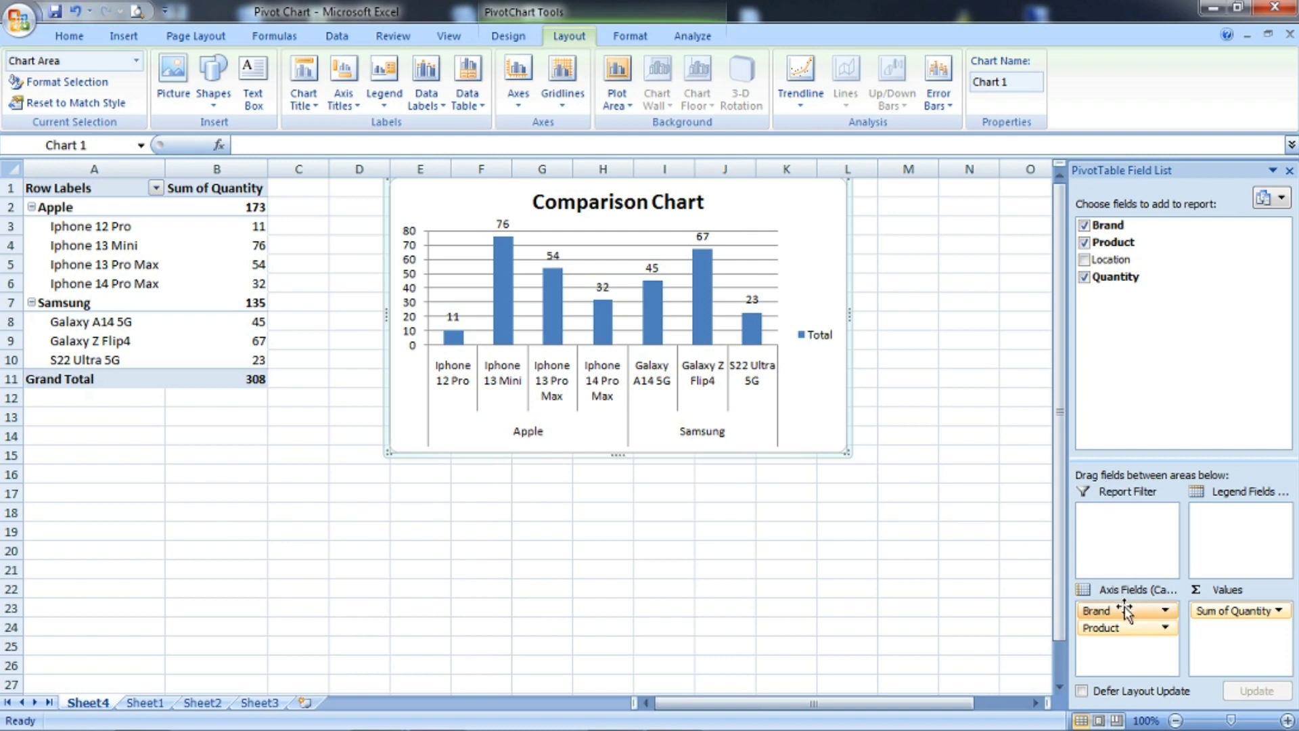
{"action": "left_click_drag", "start_coordinate": [1124, 614], "coordinate": [1133, 345]}
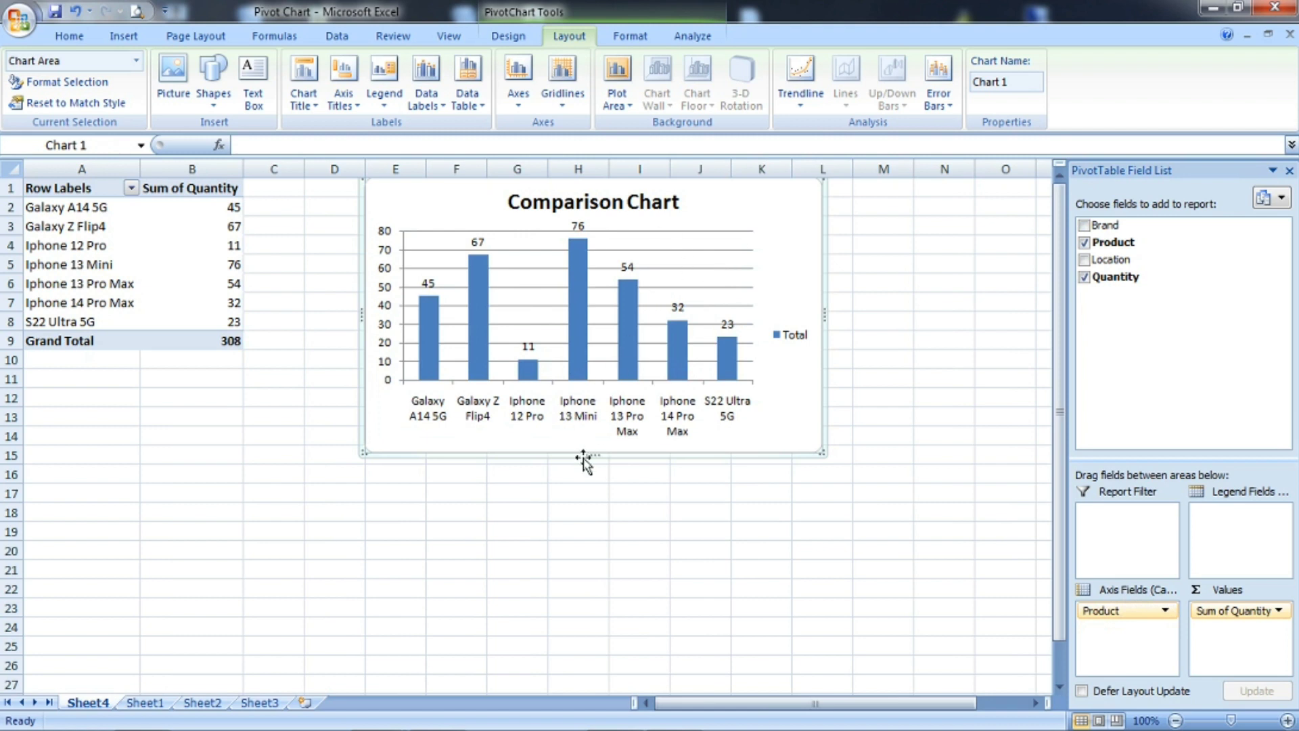
{"action": "left_click", "coordinate": [580, 492]}
{"action": "left_click", "coordinate": [479, 526]}
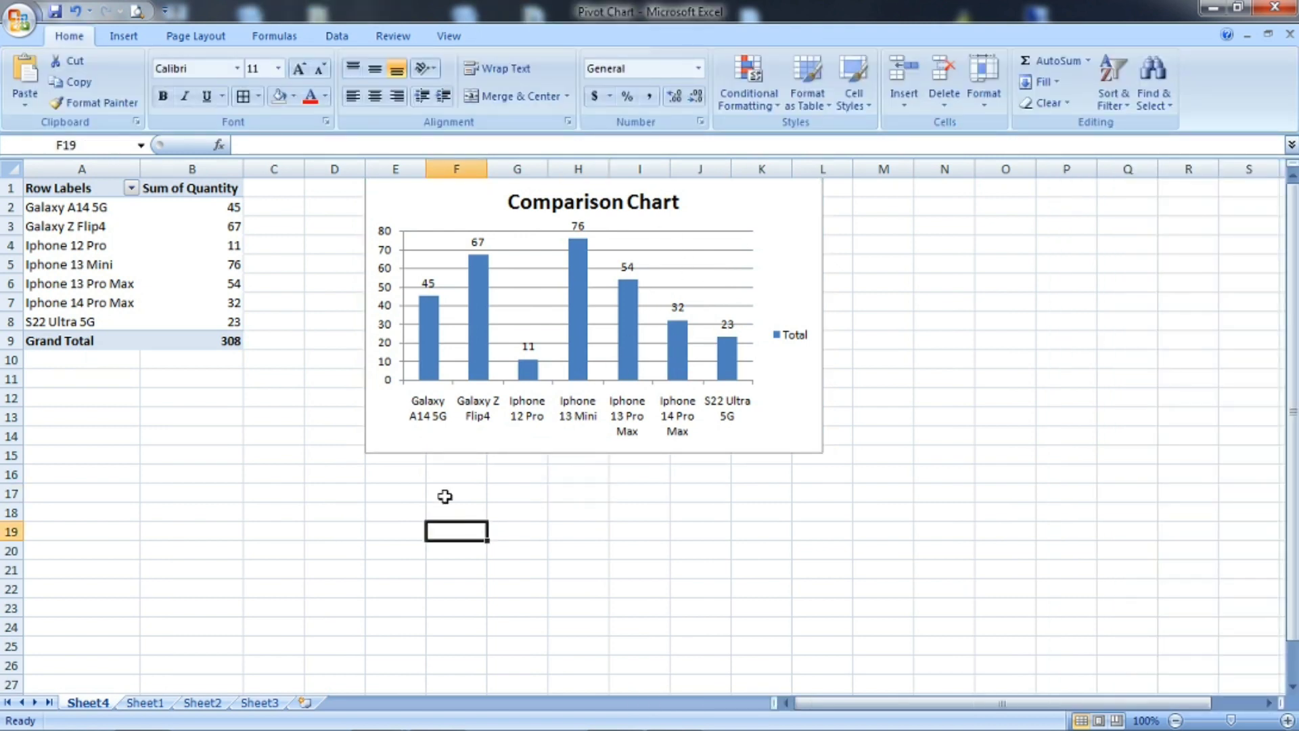
{"action": "left_click", "coordinate": [202, 267]}
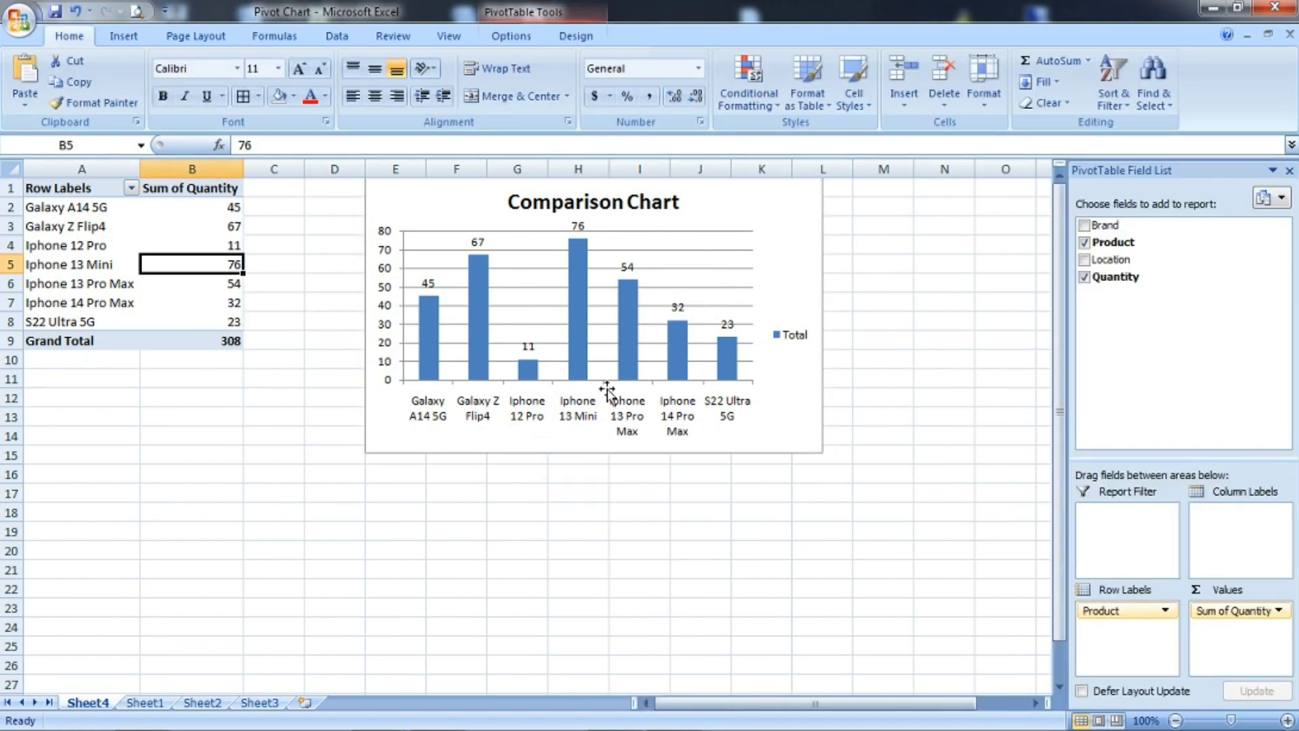
{"action": "left_click", "coordinate": [678, 507]}
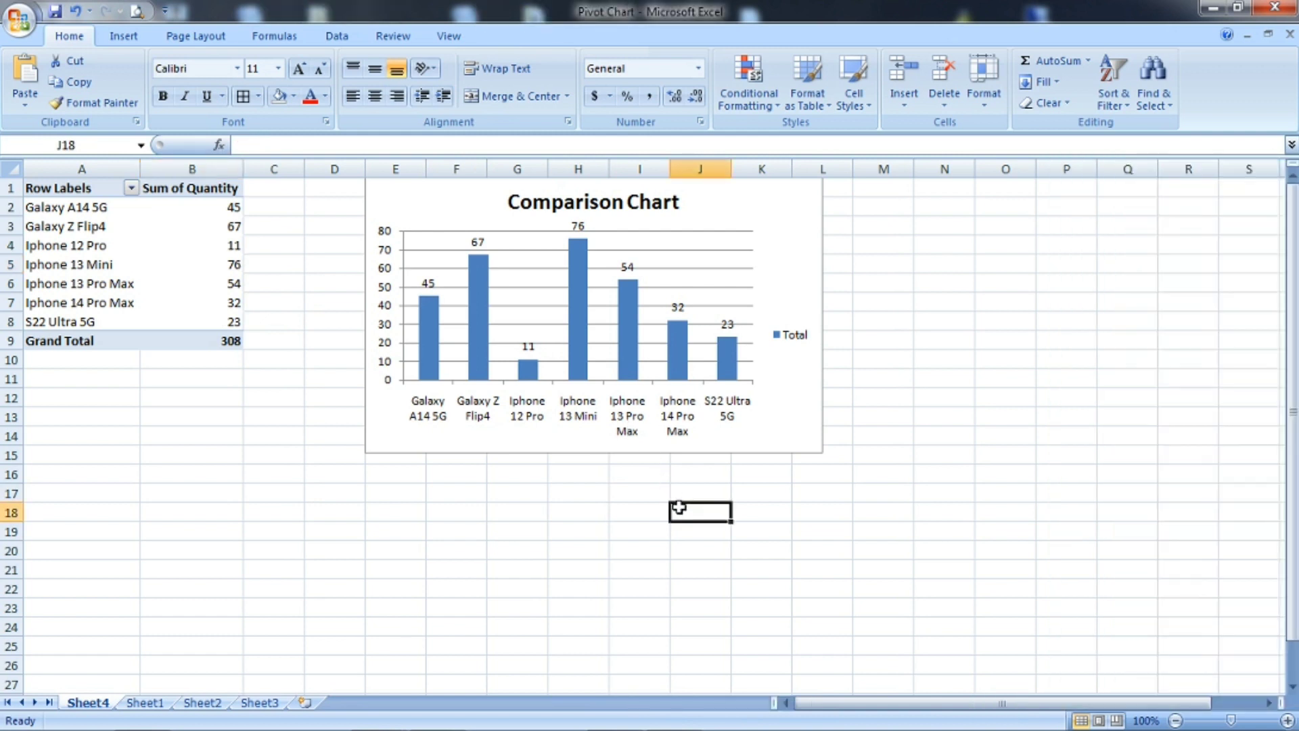
{"action": "left_click", "coordinate": [600, 511]}
{"action": "left_click", "coordinate": [250, 508]}
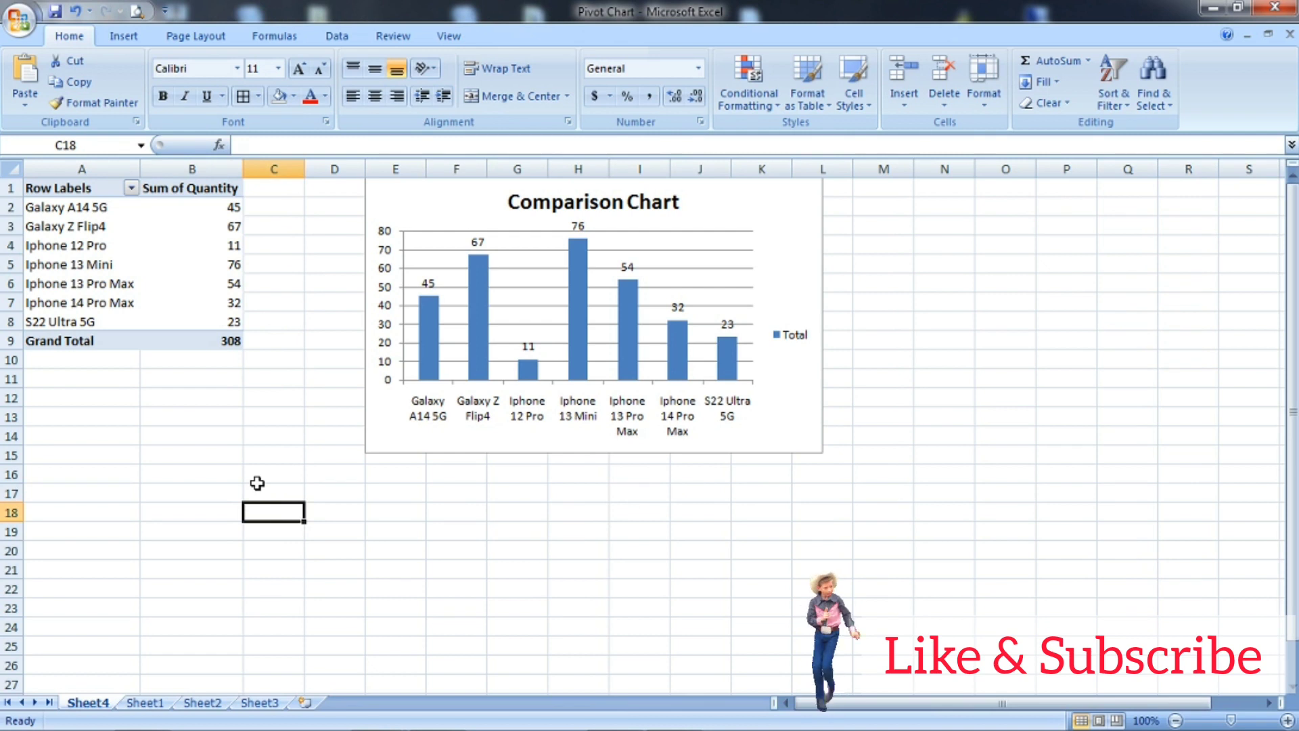
{"action": "left_click", "coordinate": [258, 481]}
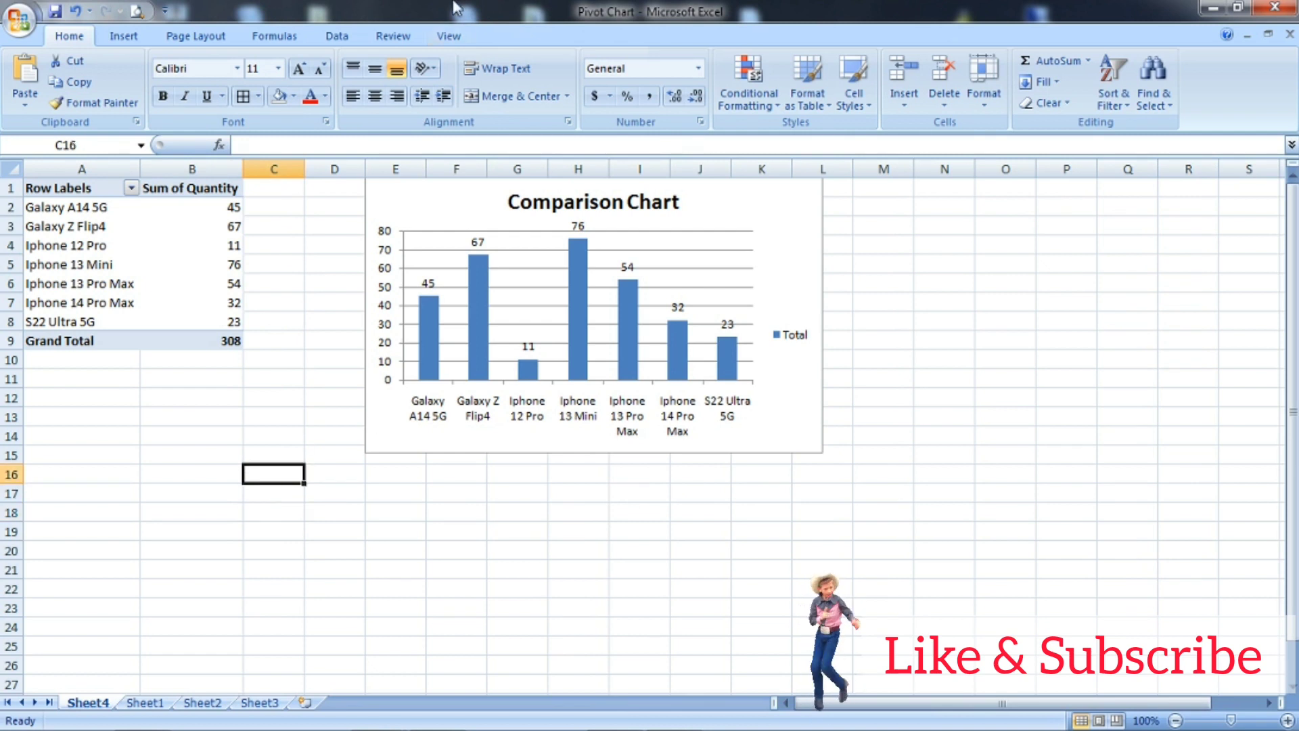
Hide the gridlines on the pivot chart sheet and select an empty cell below the chart
{"action": "left_click", "coordinate": [448, 37]}
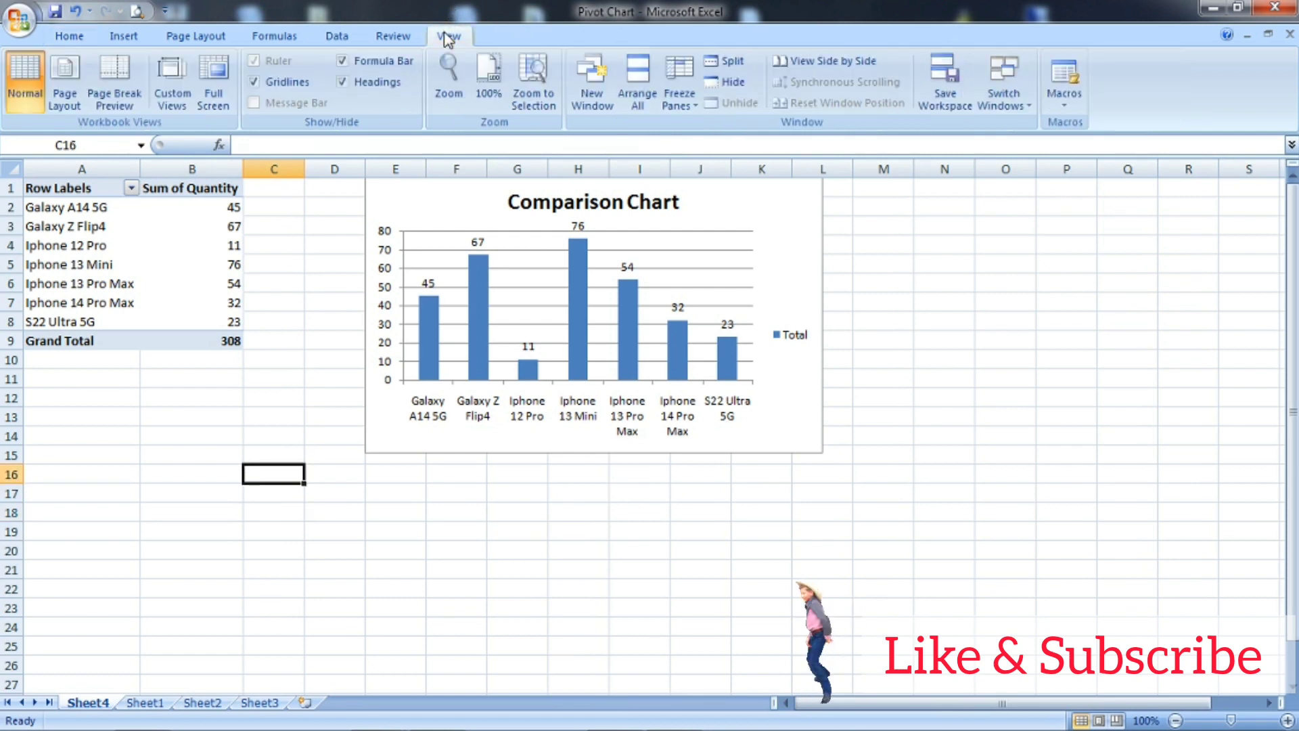
{"action": "left_click", "coordinate": [254, 82]}
{"action": "left_click", "coordinate": [70, 36]}
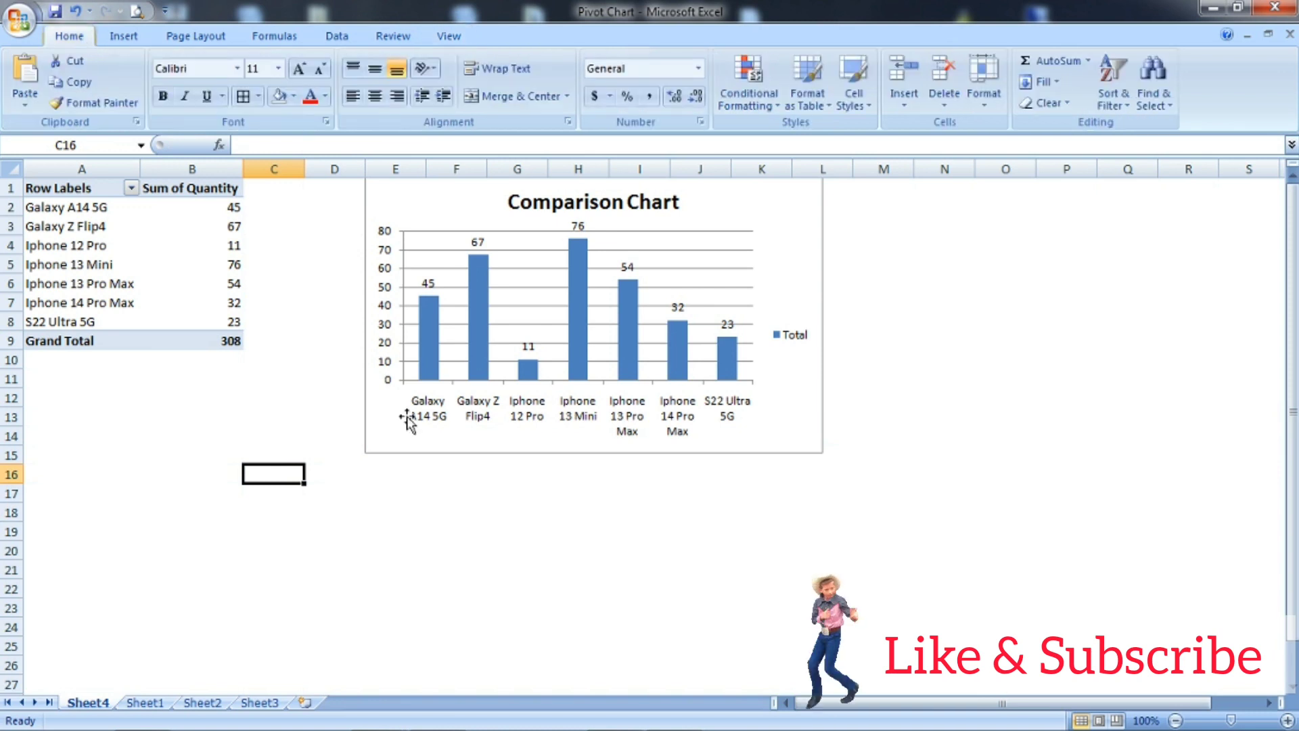
{"action": "left_click", "coordinate": [490, 540]}
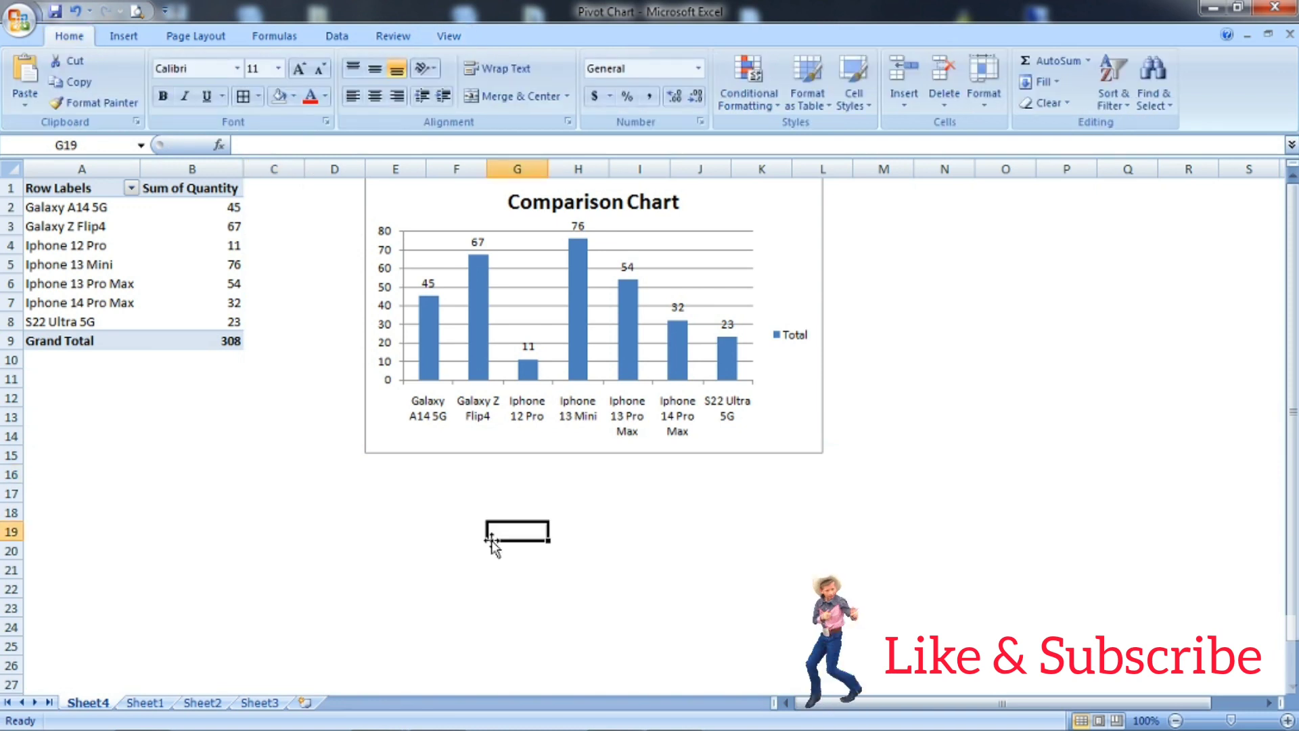